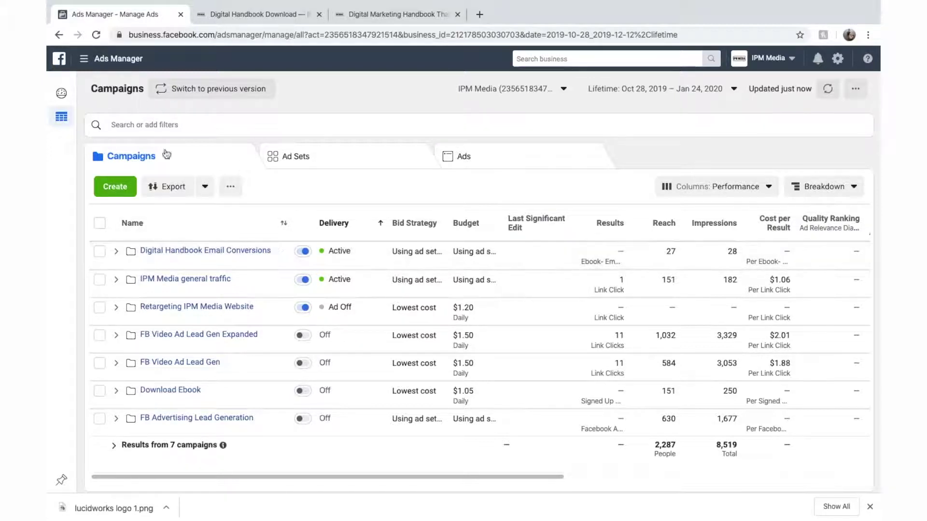
- Go from All Tools to Events Manager's Custom Conversions list, then bring up the Digital Handbook Download tab
{"action": "left_click", "coordinate": [94, 62]}
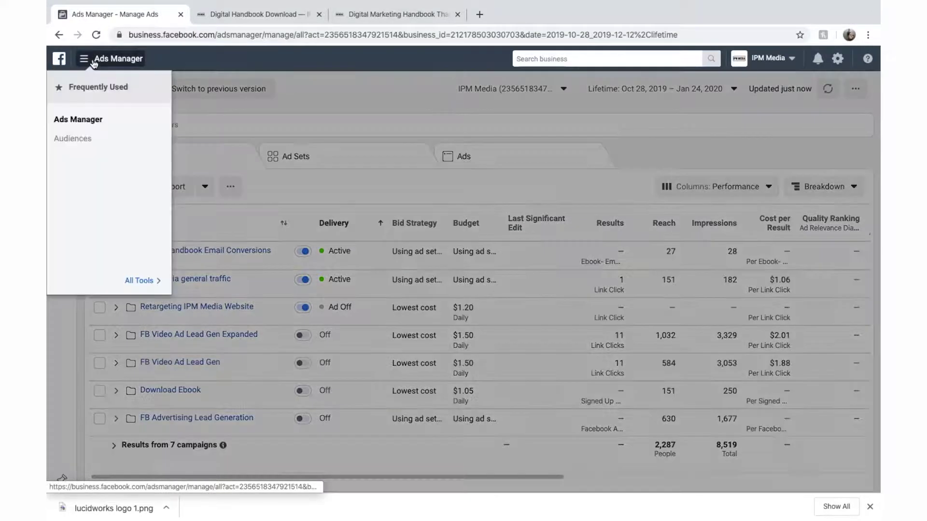
{"action": "left_click", "coordinate": [140, 281]}
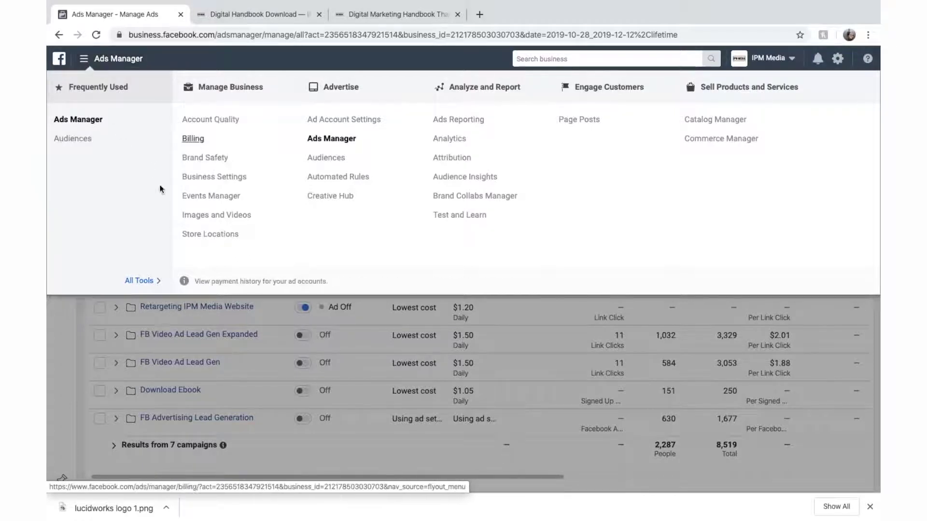
{"action": "left_click", "coordinate": [234, 203]}
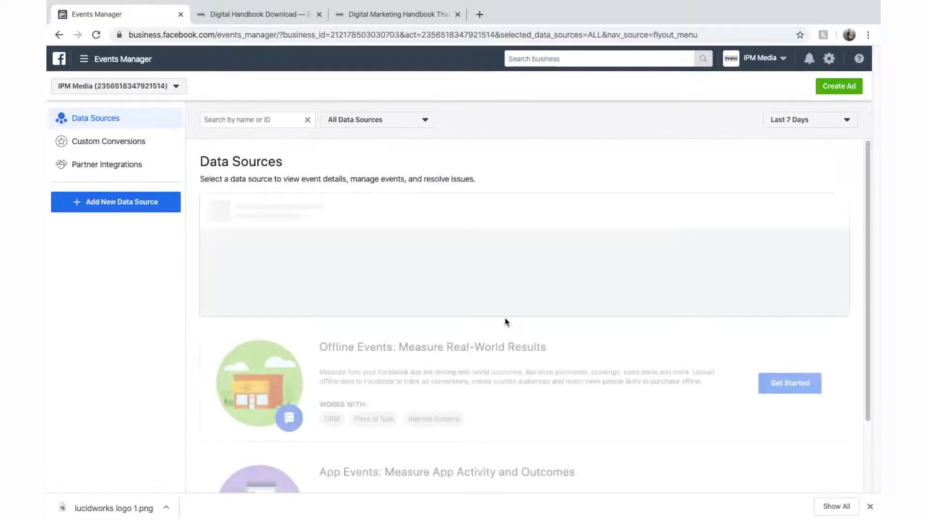
{"action": "scroll", "coordinate": [424, 337], "scroll_direction": "down", "scroll_amount": 1}
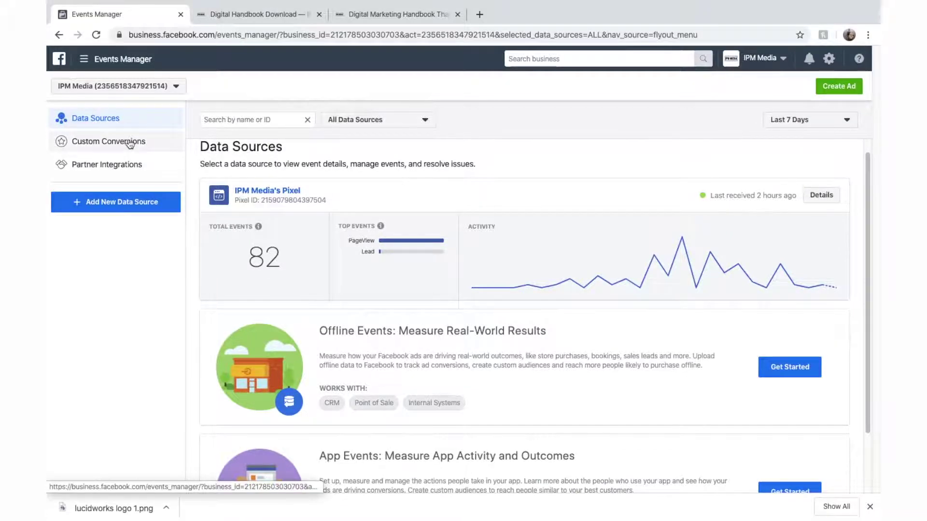
{"action": "left_click", "coordinate": [130, 143]}
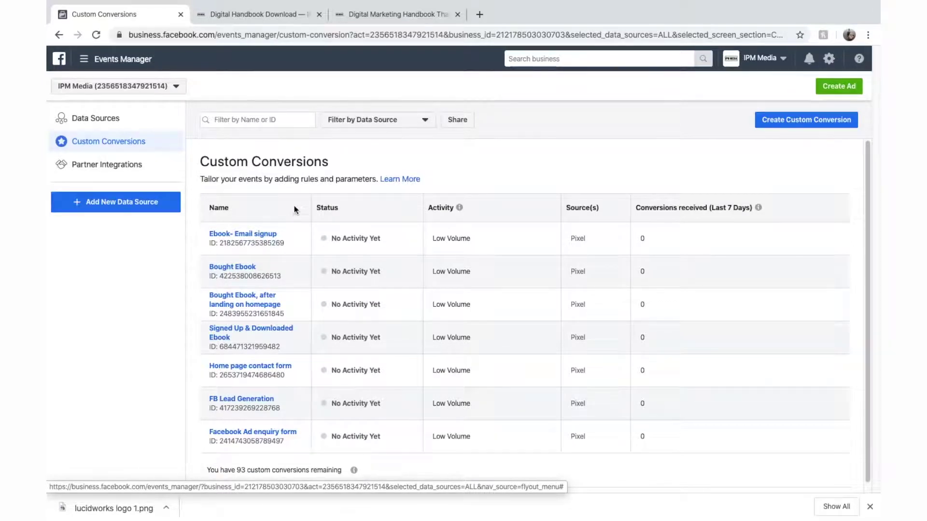
{"action": "left_click", "coordinate": [281, 15]}
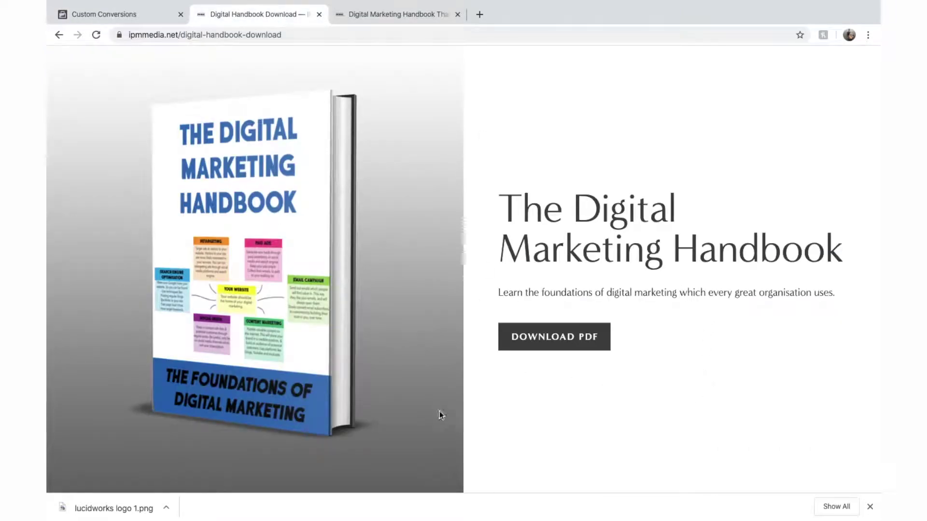
- Copy the full ipmmedia.net digital-handbook-download landing page URL from the address bar
{"action": "left_click", "coordinate": [870, 507]}
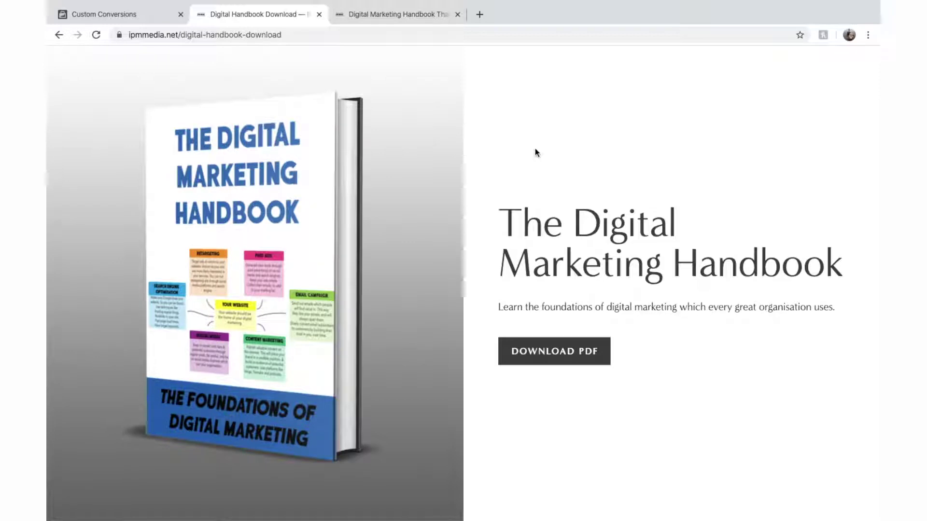
{"action": "left_click", "coordinate": [292, 34]}
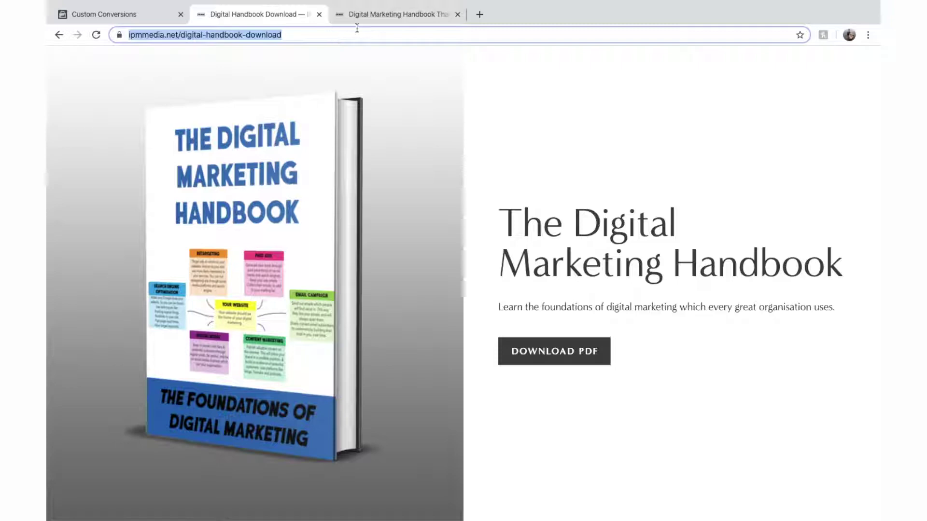
{"action": "left_click", "coordinate": [94, 16]}
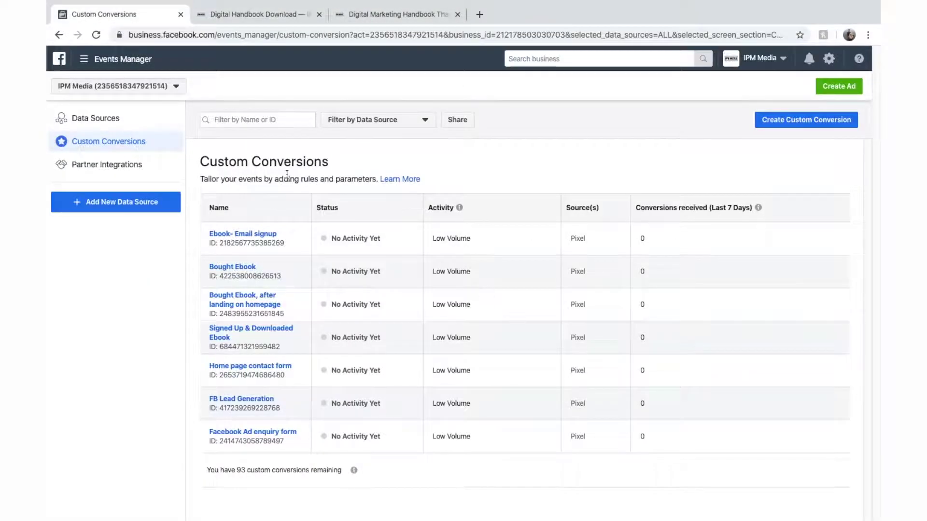
{"action": "left_click", "coordinate": [134, 120]}
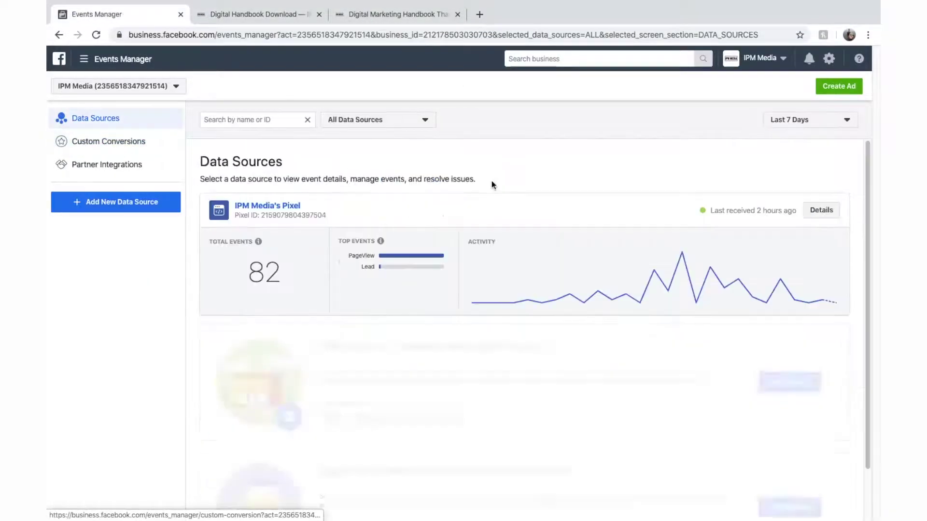
{"action": "left_click", "coordinate": [140, 141]}
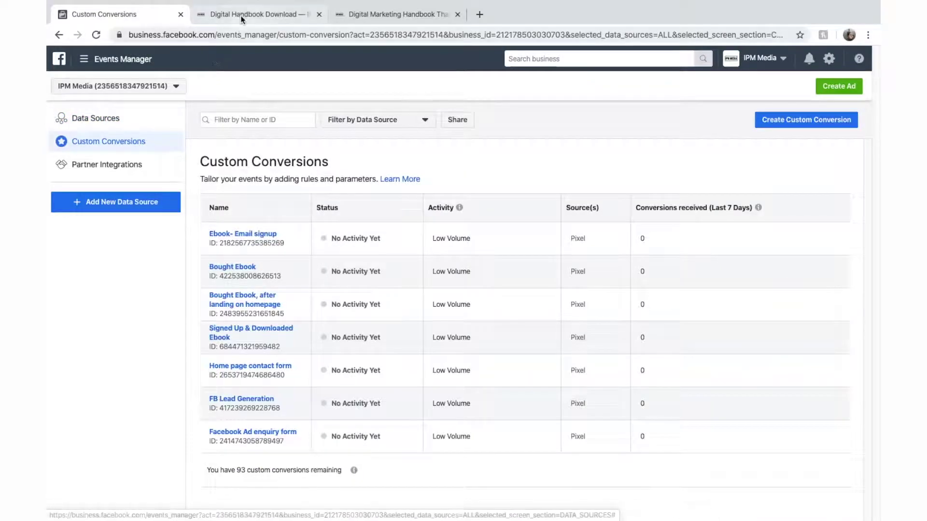
{"action": "left_click", "coordinate": [240, 15]}
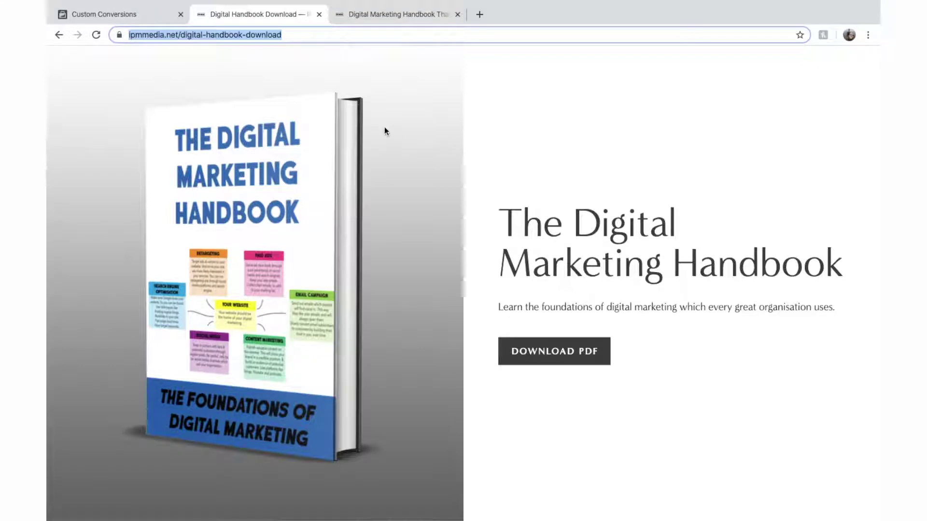
{"action": "left_click", "coordinate": [322, 36]}
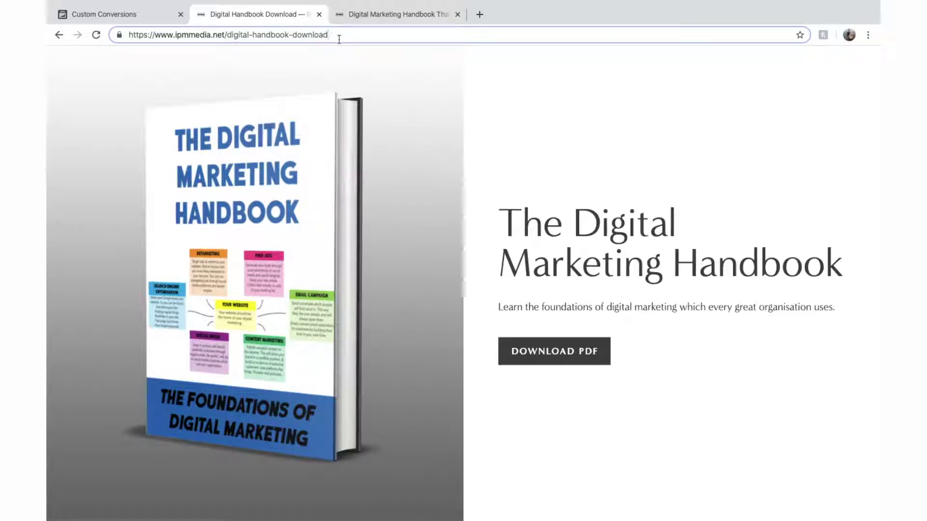
{"action": "left_click_drag", "start_coordinate": [339, 40], "coordinate": [206, 45]}
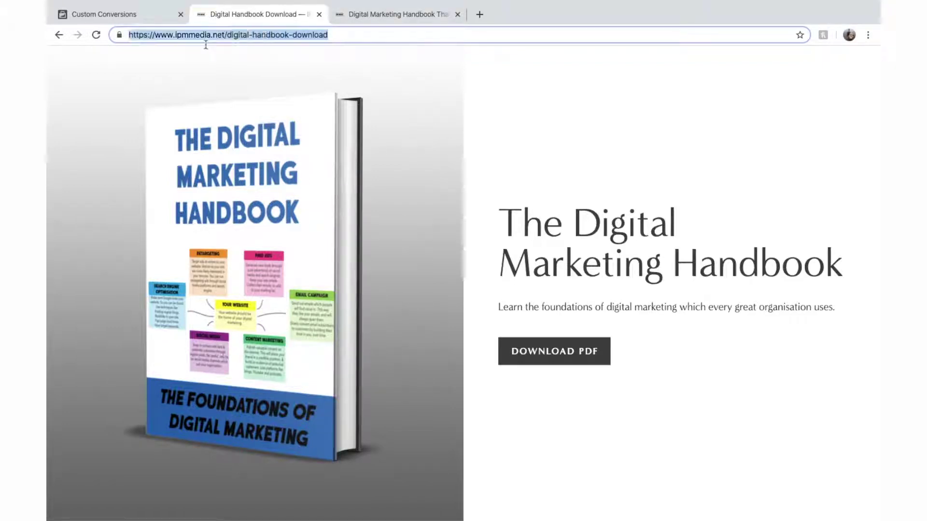
- Copy the thank-you page URL and try Download PDF to reveal the email sign-up form
{"action": "left_click", "coordinate": [366, 19]}
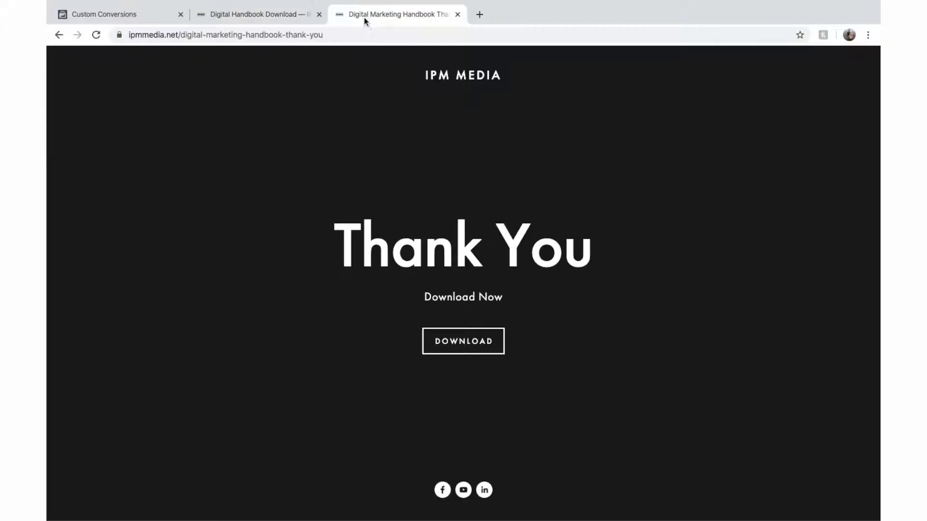
{"action": "left_click", "coordinate": [223, 35]}
{"action": "left_click", "coordinate": [249, 15]}
{"action": "left_click", "coordinate": [595, 351]}
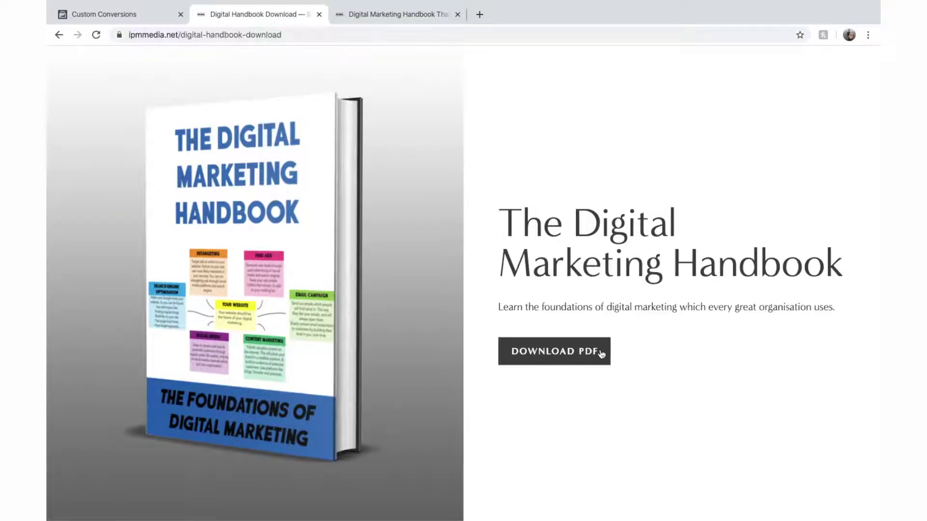
{"action": "left_click", "coordinate": [507, 279]}
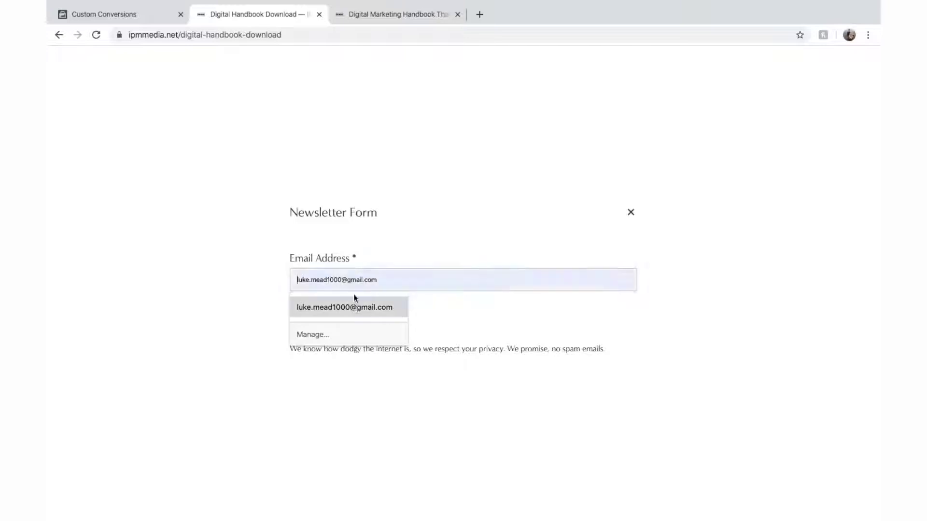
{"action": "left_click", "coordinate": [403, 12]}
- Recheck both page addresses, then begin a new custom conversion from the Custom Conversions list
{"action": "left_click", "coordinate": [259, 14]}
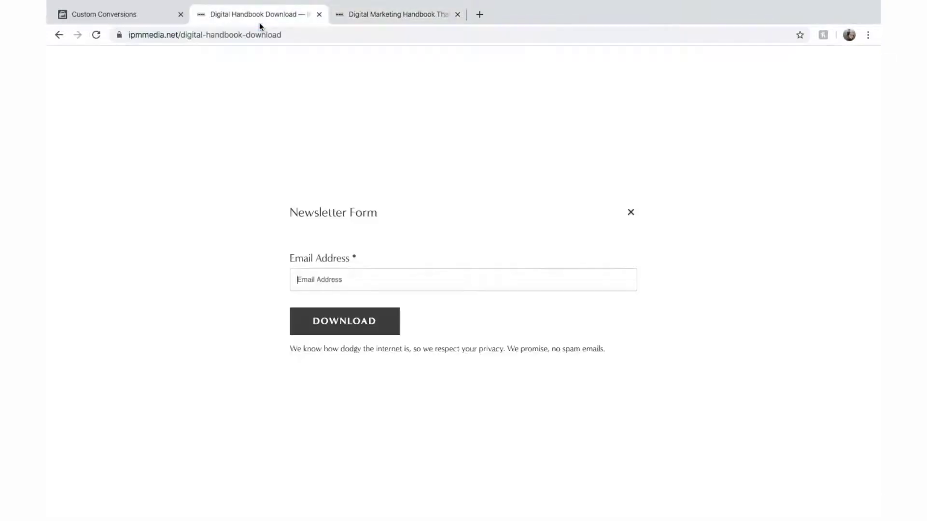
{"action": "left_click", "coordinate": [263, 37]}
{"action": "key", "text": "ctrl+c"}
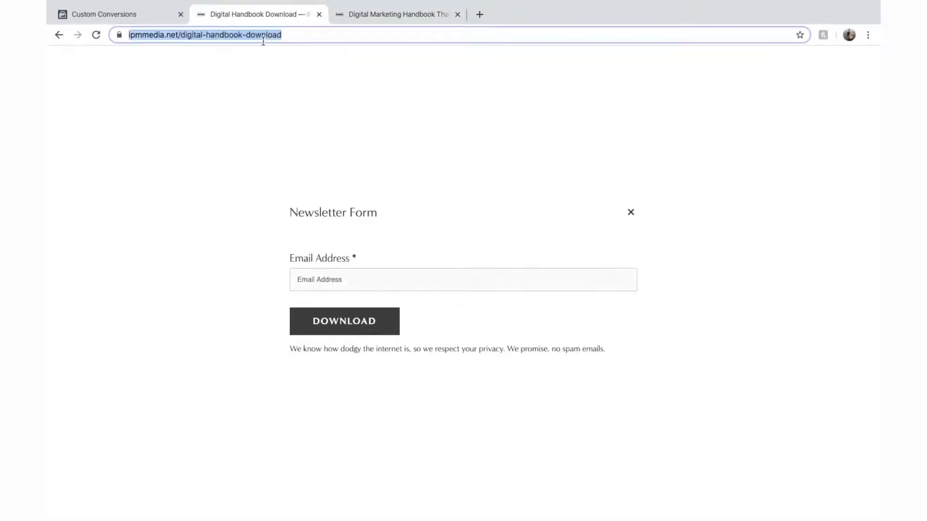
{"action": "left_click", "coordinate": [386, 17]}
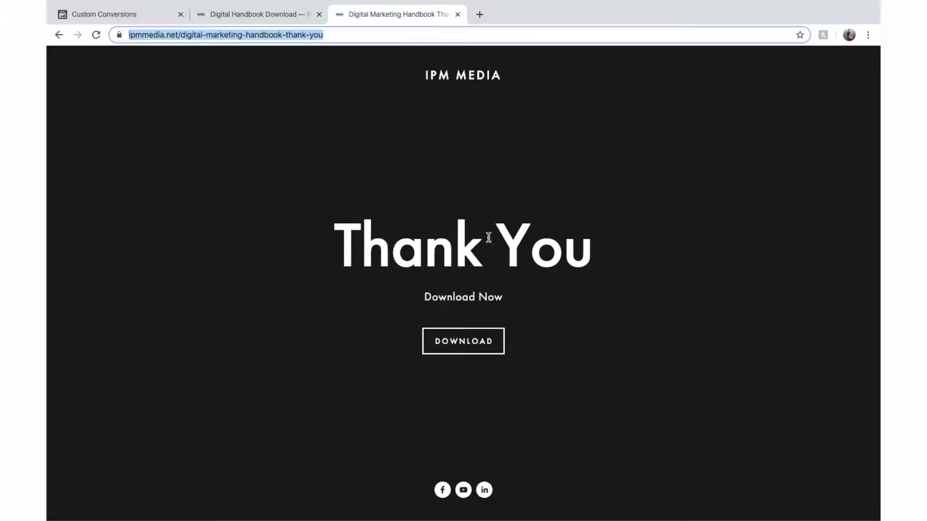
{"action": "left_click", "coordinate": [279, 15]}
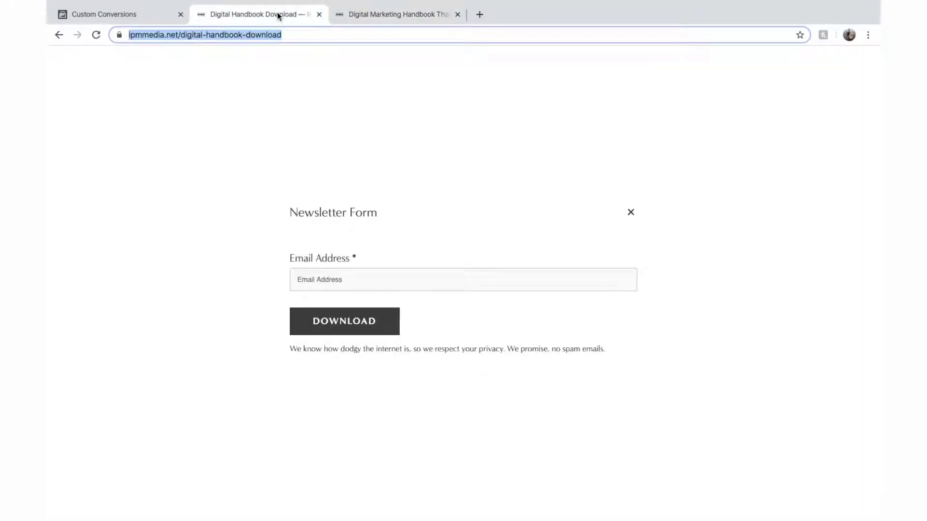
{"action": "left_click", "coordinate": [159, 20]}
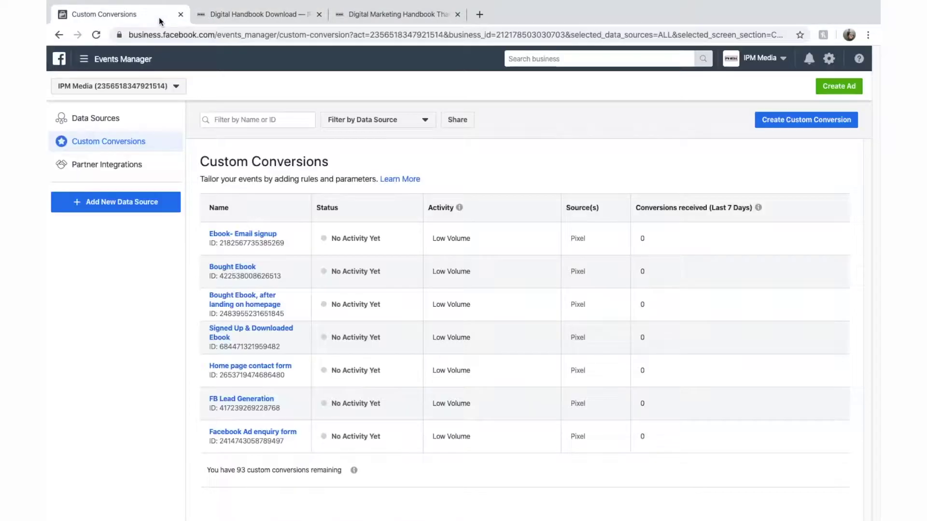
{"action": "left_click", "coordinate": [815, 125]}
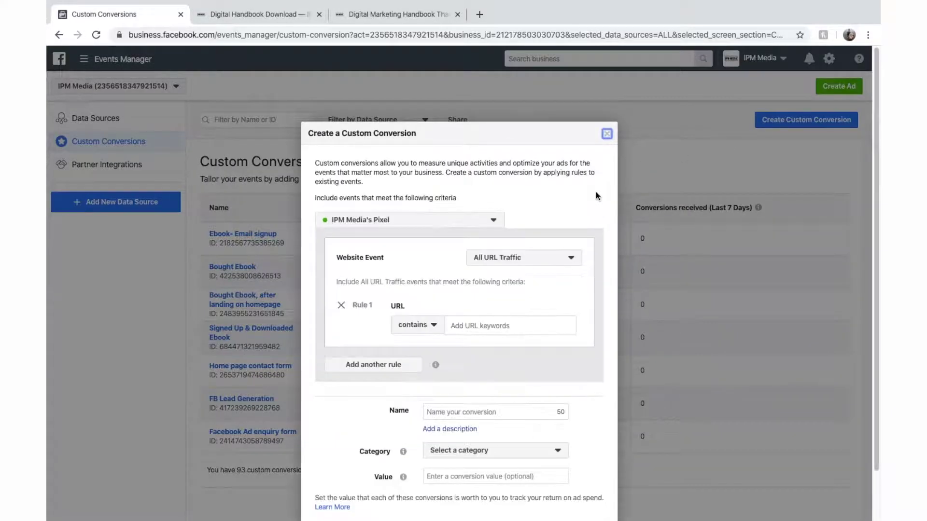
{"action": "left_click", "coordinate": [473, 200]}
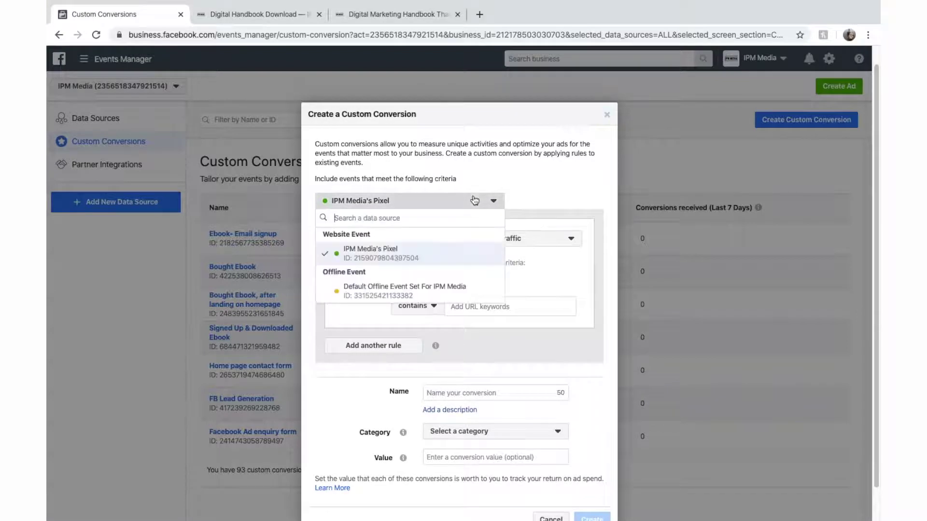
{"action": "left_click", "coordinate": [409, 258]}
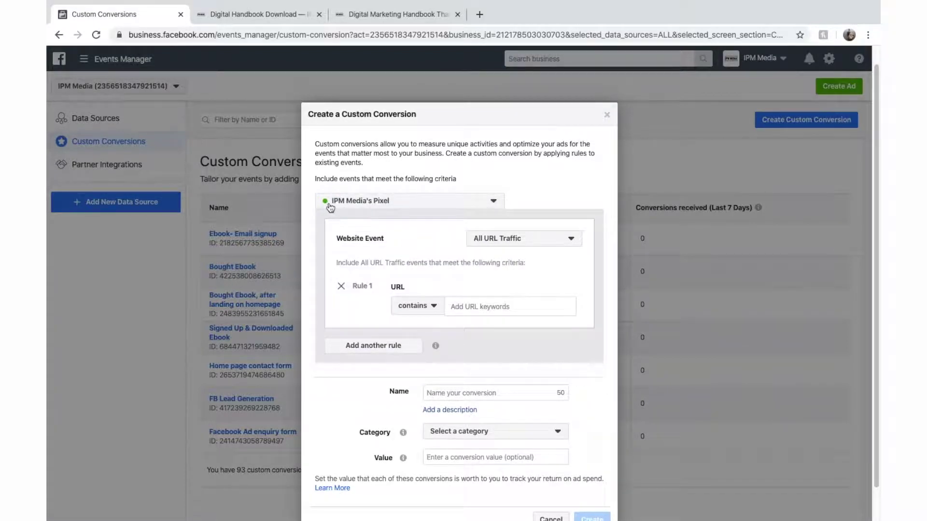
{"action": "left_click", "coordinate": [529, 222]}
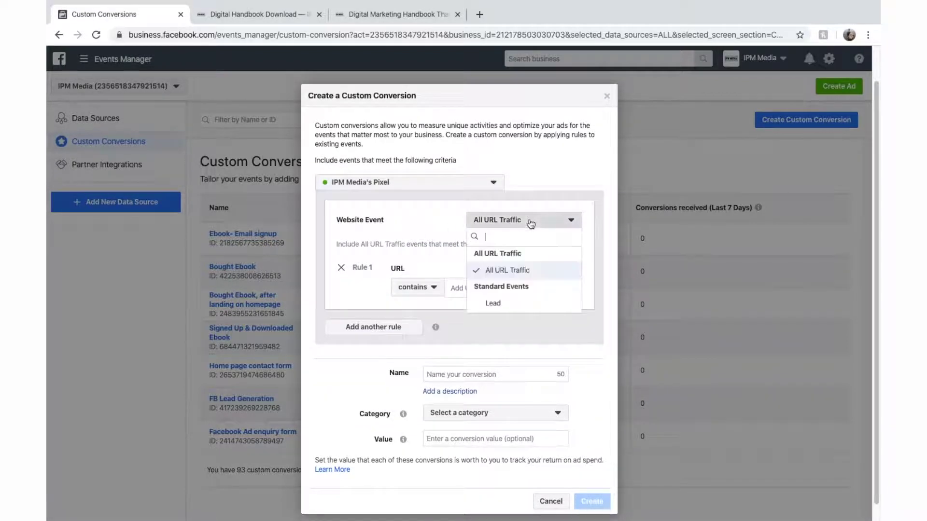
{"action": "left_click", "coordinate": [515, 274]}
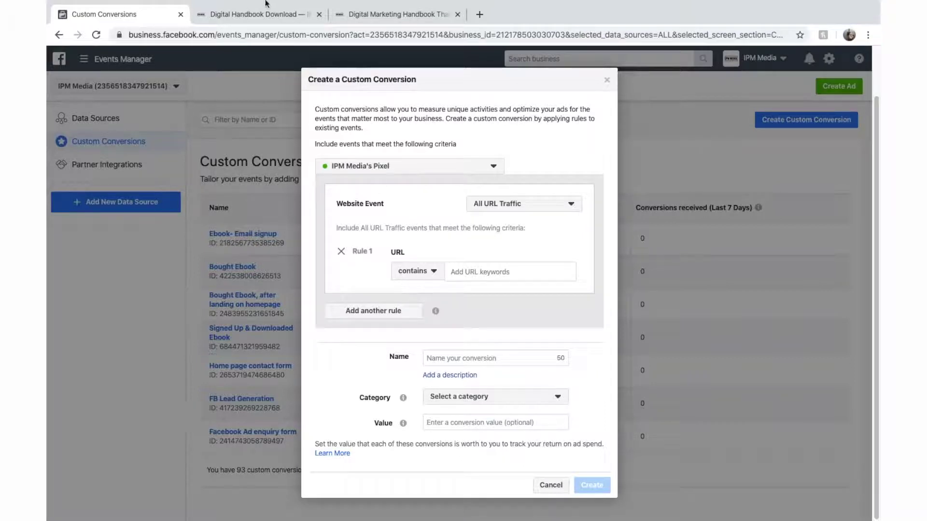
{"action": "left_click", "coordinate": [257, 14]}
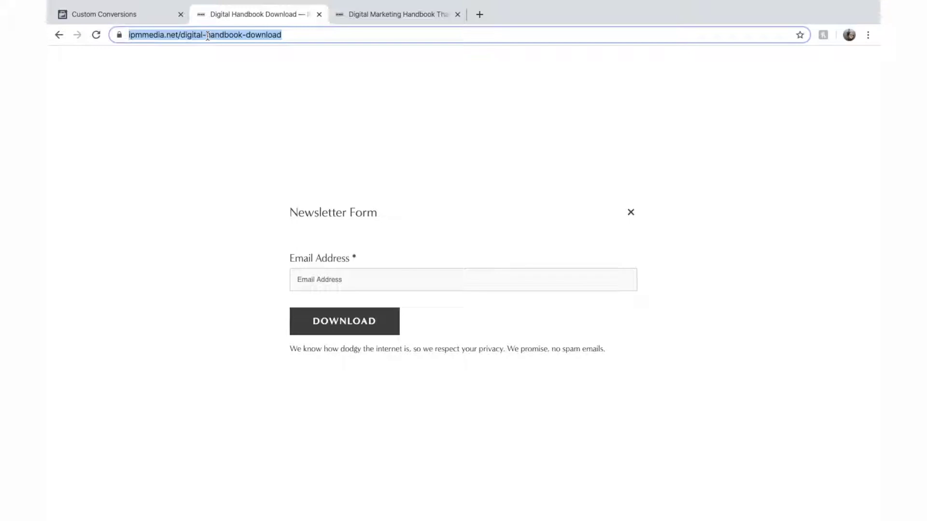
{"action": "left_click", "coordinate": [139, 15]}
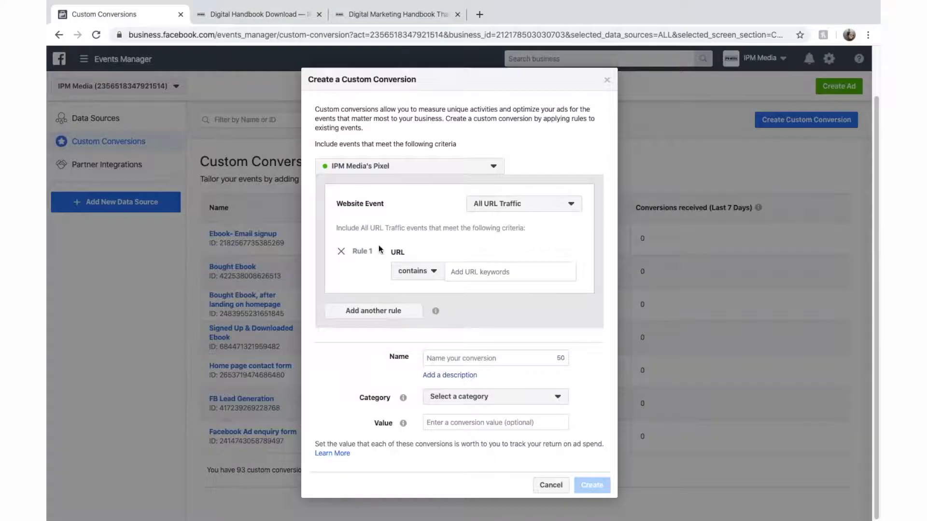
- Set Rule 1 to 'equals' and paste the handbook download page URL into it
{"action": "left_click", "coordinate": [419, 271]}
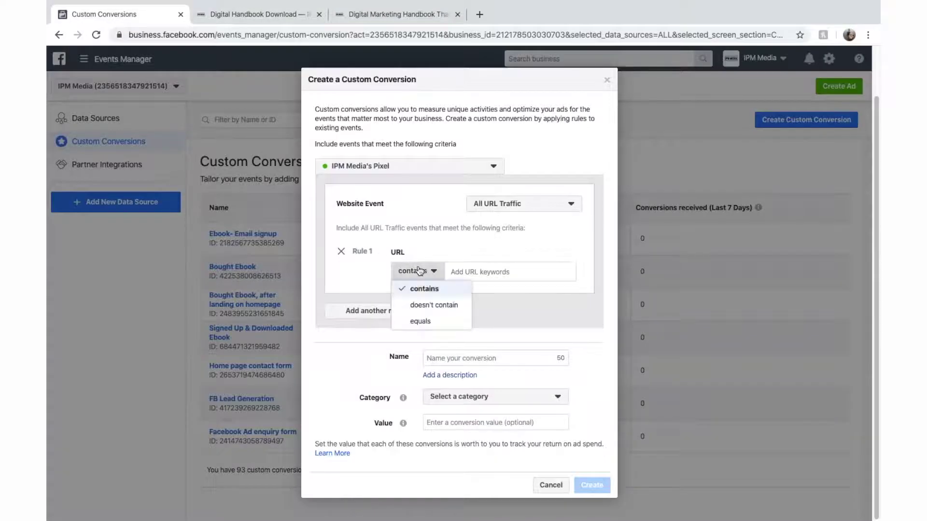
{"action": "left_click", "coordinate": [429, 319]}
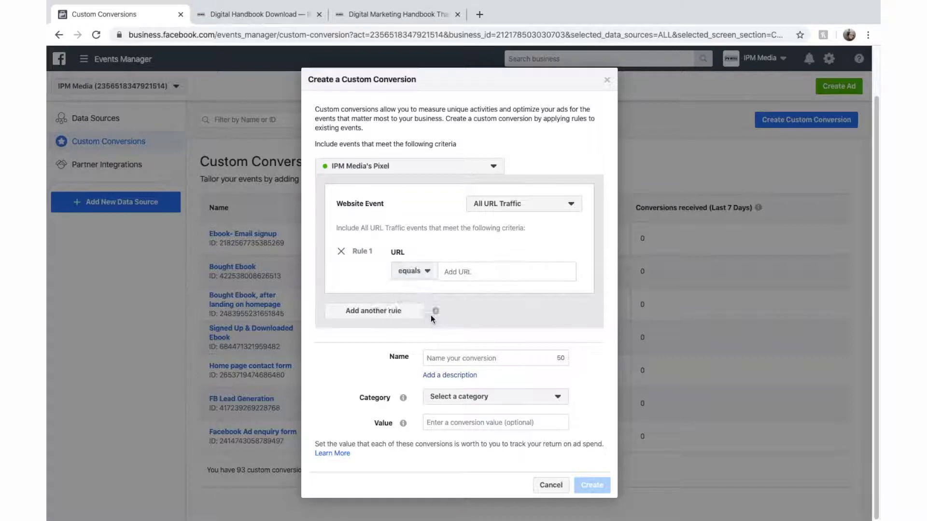
{"action": "left_click", "coordinate": [461, 272]}
{"action": "key", "text": "ctrl+v"}
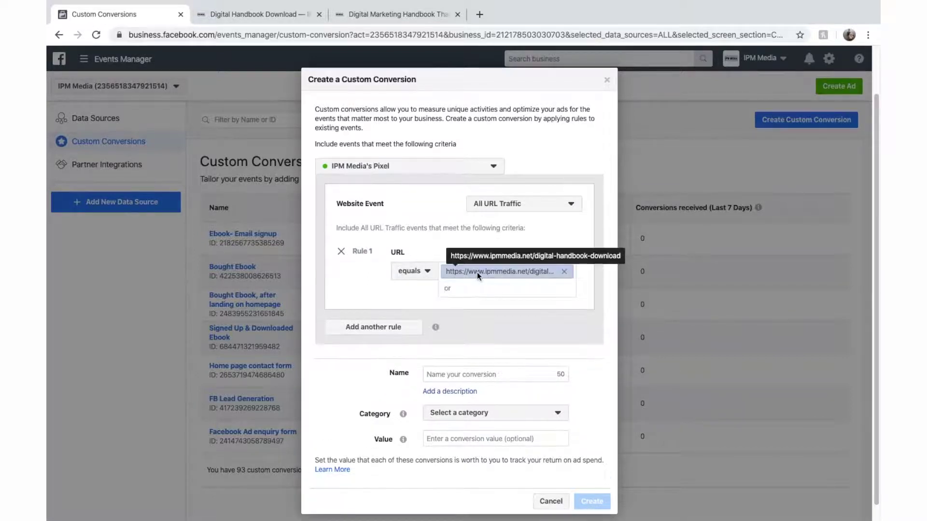
{"action": "key", "text": "Return"}
{"action": "left_click", "coordinate": [261, 14]}
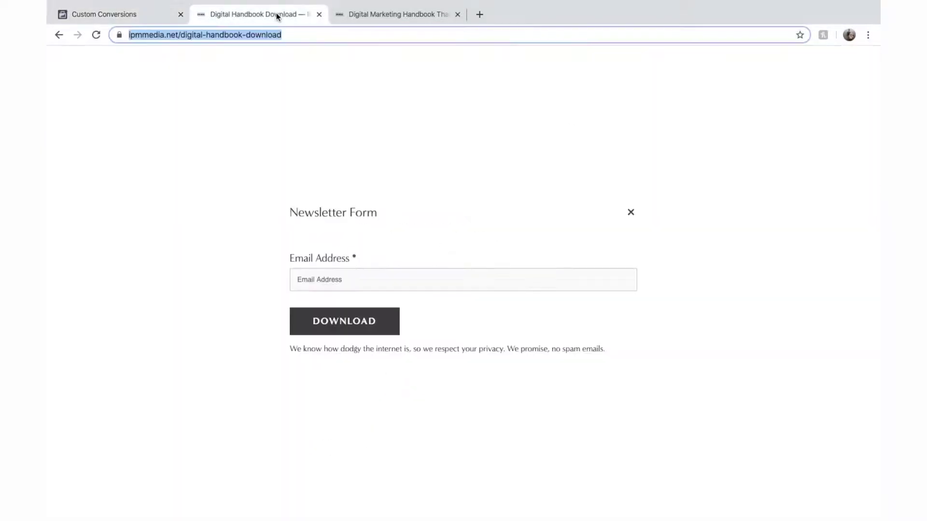
{"action": "left_click", "coordinate": [145, 14]}
{"action": "left_click", "coordinate": [423, 278]}
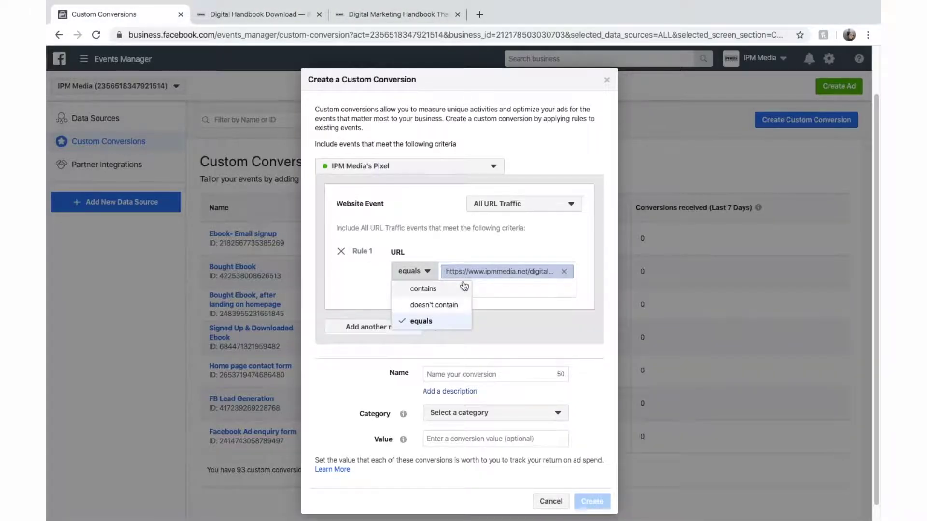
{"action": "left_click", "coordinate": [501, 288]}
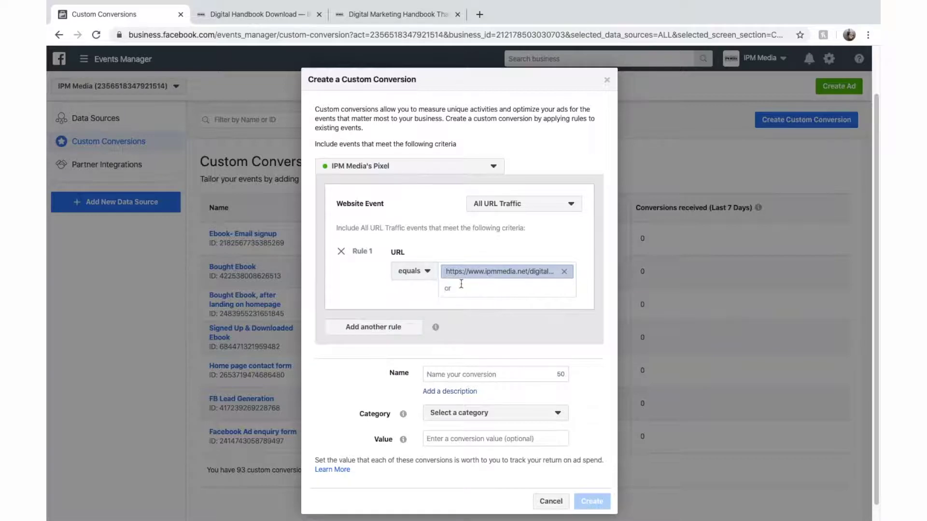
- Verify Rule 1 stays on 'equals' against the download page address
{"action": "left_click", "coordinate": [251, 15]}
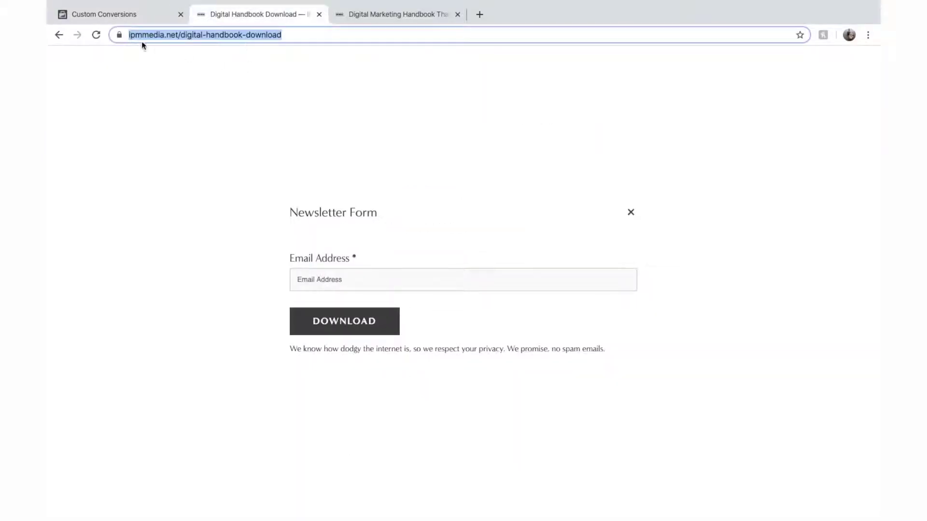
{"action": "left_click", "coordinate": [146, 20]}
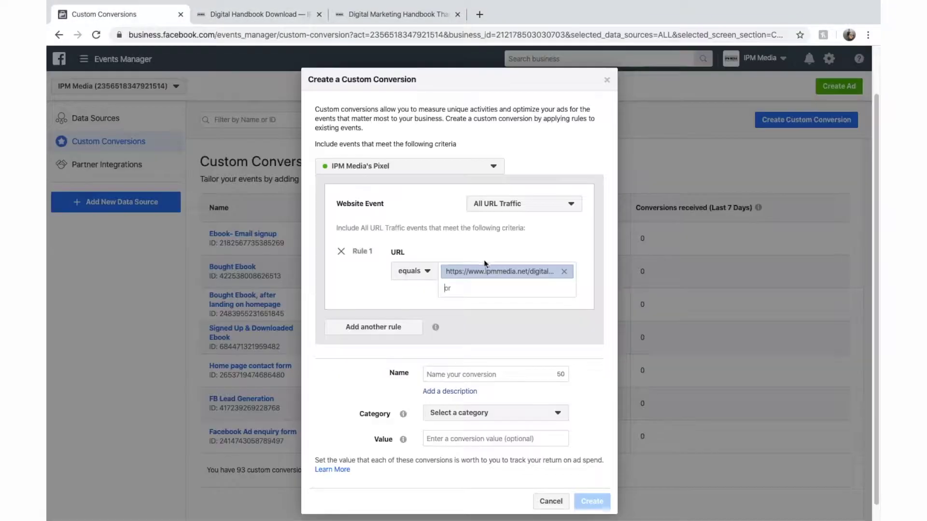
{"action": "left_click", "coordinate": [424, 272]}
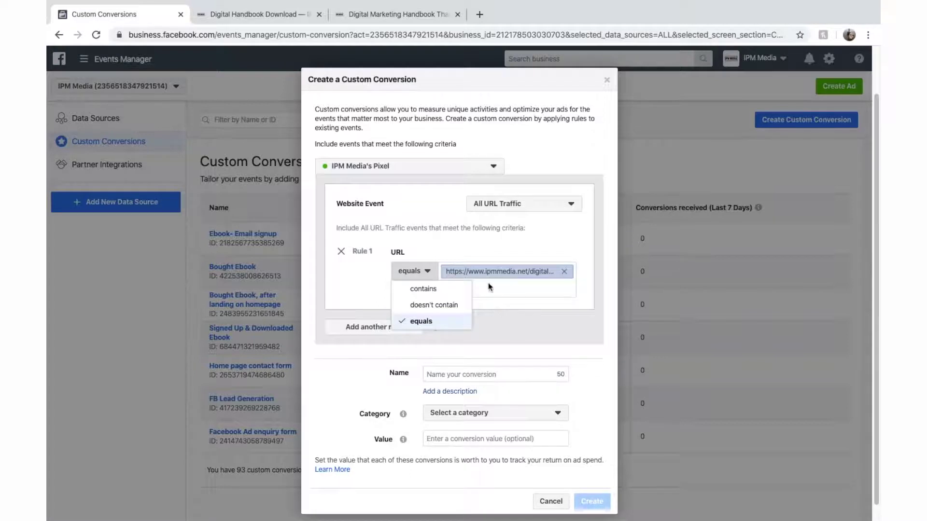
{"action": "left_click", "coordinate": [480, 248]}
{"action": "left_click", "coordinate": [414, 271]}
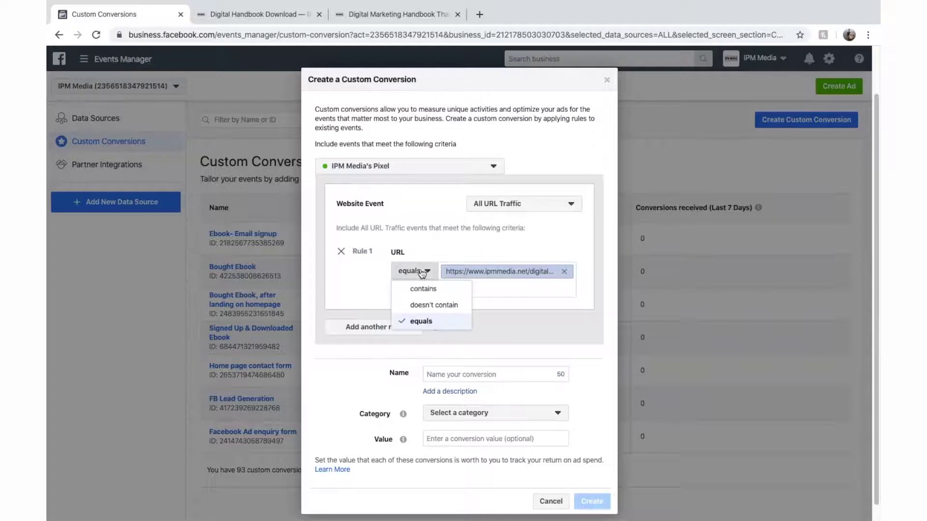
{"action": "left_click", "coordinate": [441, 319]}
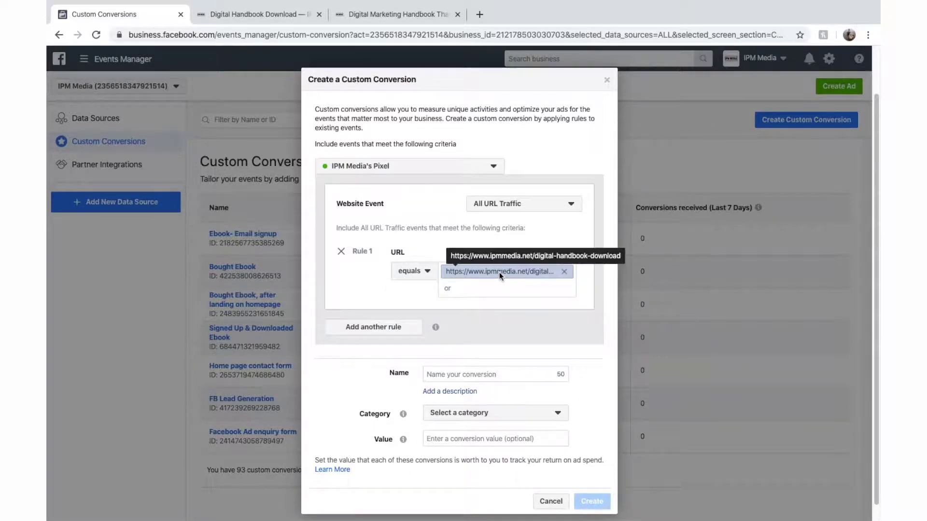
- Close the download page's newsletter popup and add an empty second URL rule
{"action": "key", "text": "ctrl+Tab"}
{"action": "left_click", "coordinate": [632, 212]}
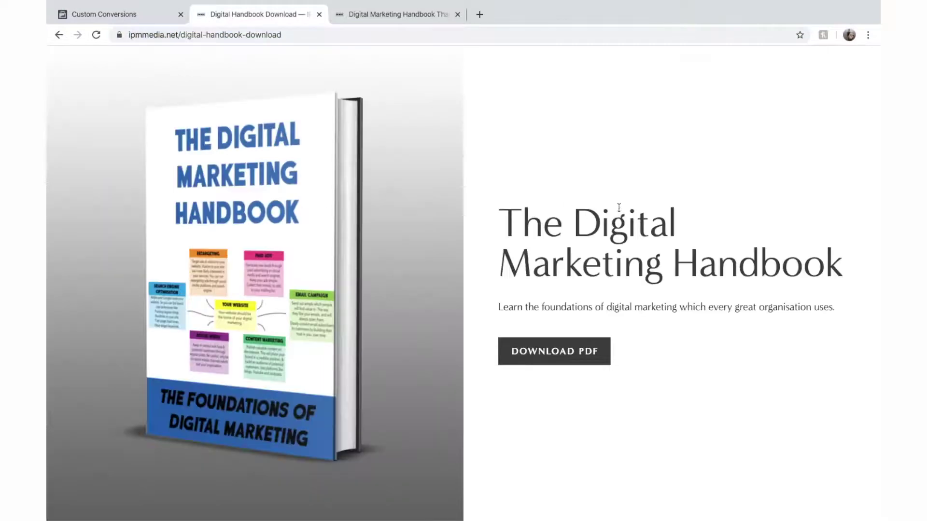
{"action": "left_click", "coordinate": [128, 14]}
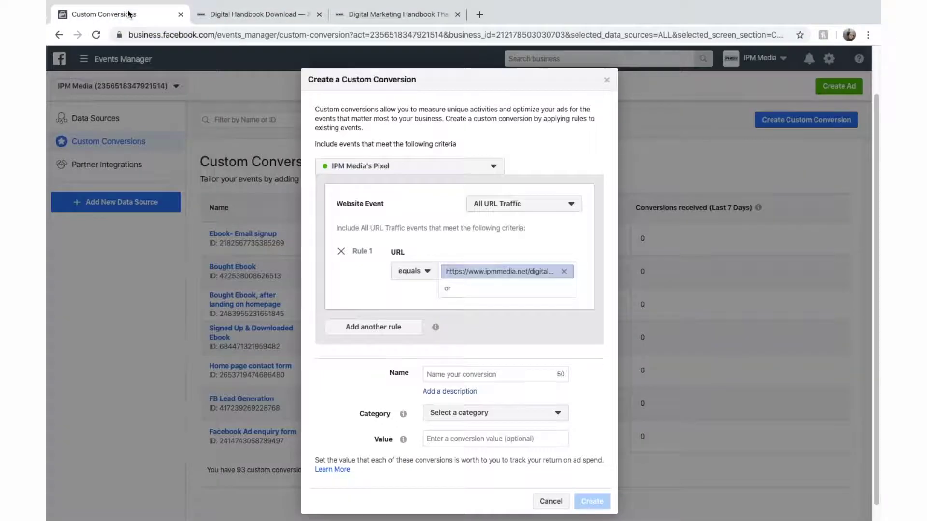
{"action": "left_click", "coordinate": [402, 335]}
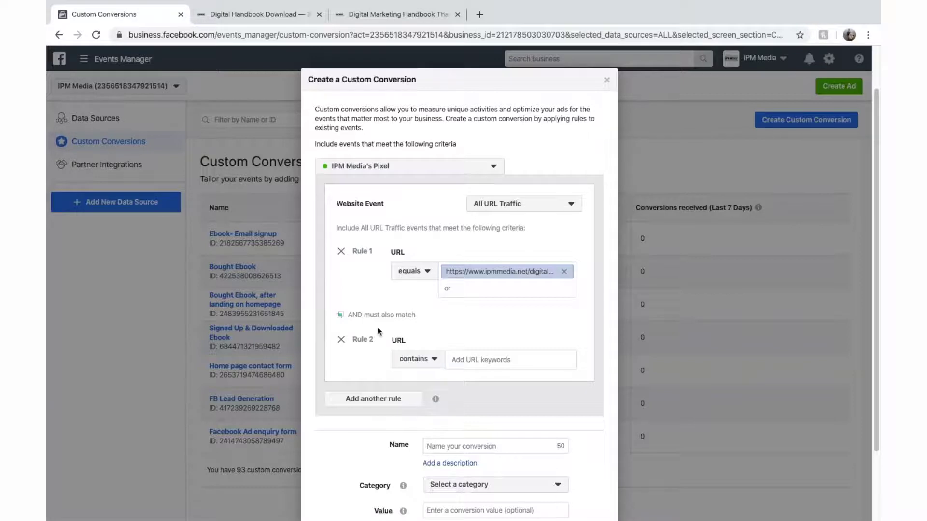
- Set Rule 2's URL matching to 'equals'
{"action": "left_click", "coordinate": [430, 360]}
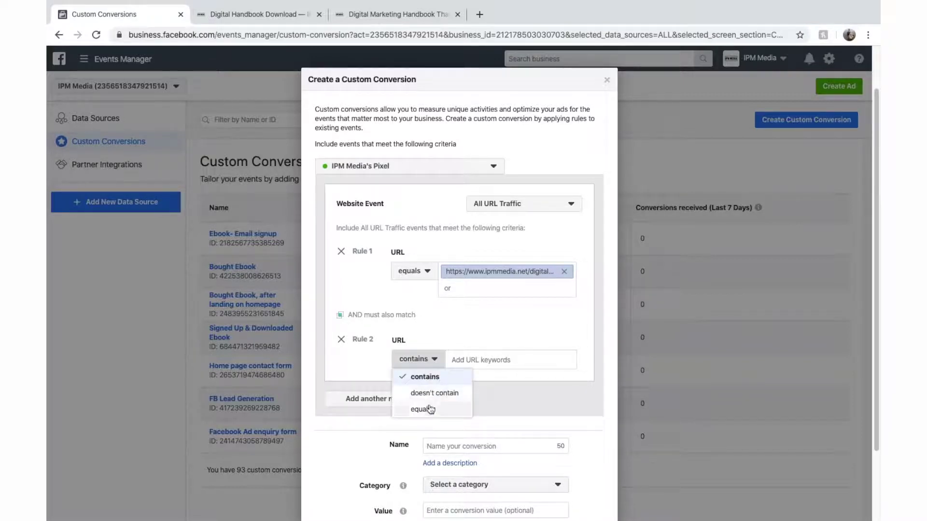
{"action": "left_click", "coordinate": [425, 413]}
{"action": "key", "text": "super+shift+slash"}
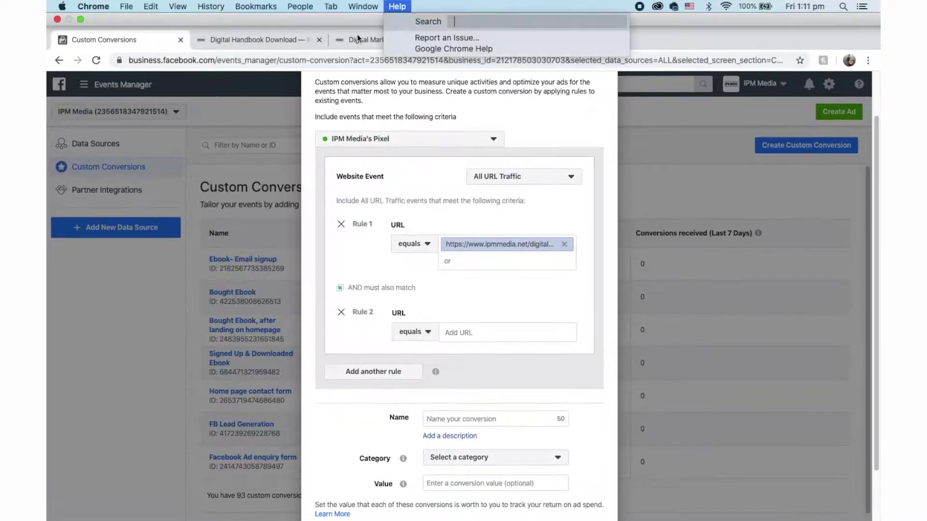
{"action": "key", "text": "Escape"}
- Paste the digital-marketing-handbook-thank-you page URL into Rule 2 and check it against the page
{"action": "left_click", "coordinate": [359, 16]}
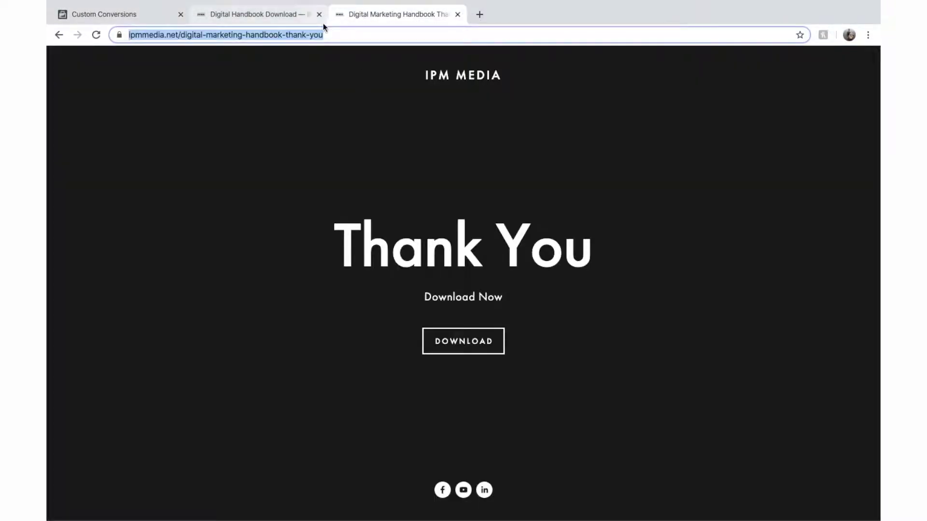
{"action": "left_click", "coordinate": [115, 15]}
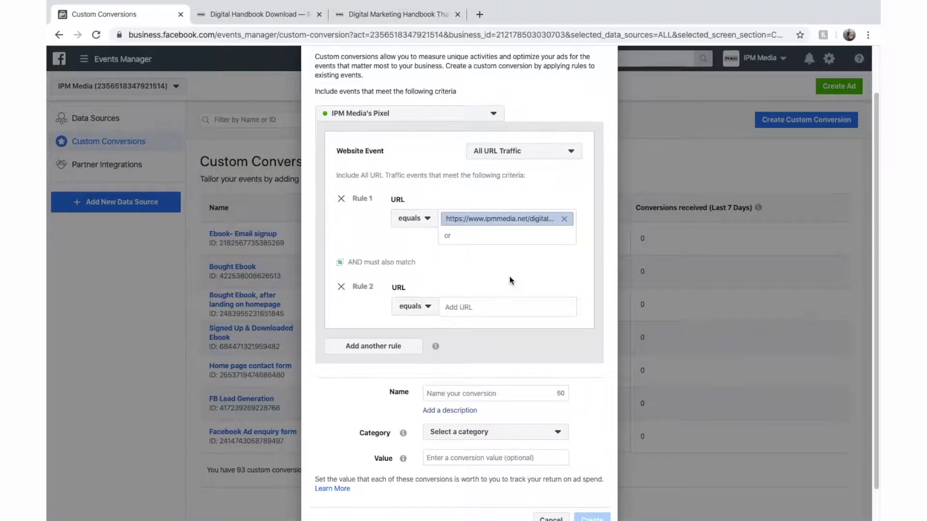
{"action": "type", "text": "https://www.ipmmedia.net/digital-marketing-handbook-thank-you"}
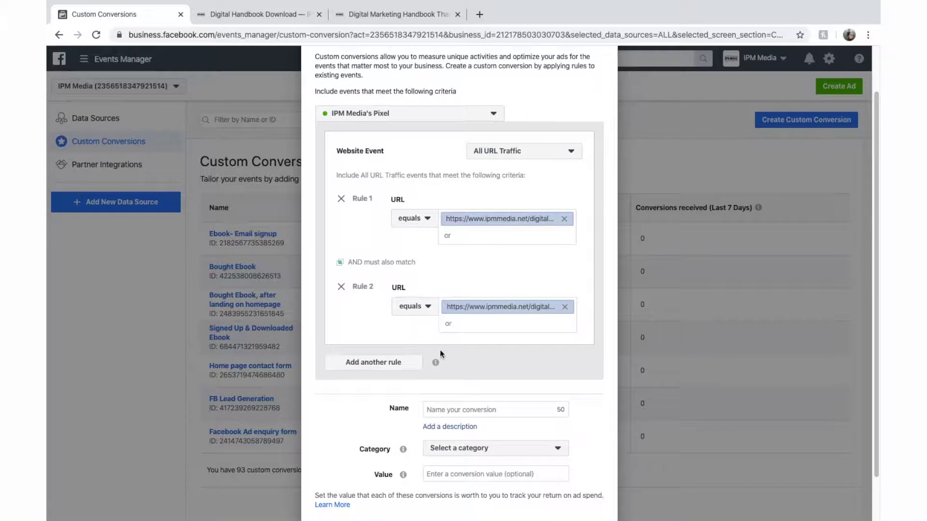
{"action": "scroll", "coordinate": [439, 355], "scroll_direction": "down", "scroll_amount": 1}
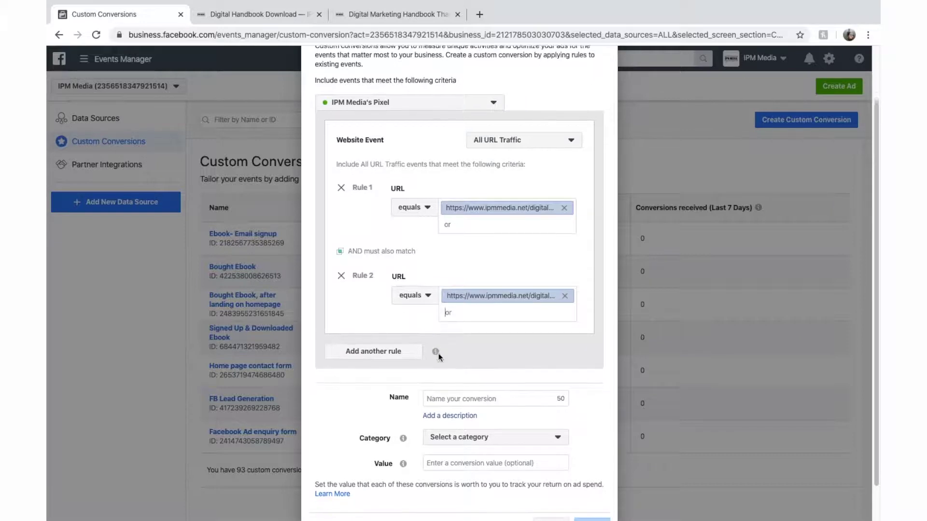
{"action": "left_click", "coordinate": [276, 13]}
{"action": "left_click", "coordinate": [395, 19]}
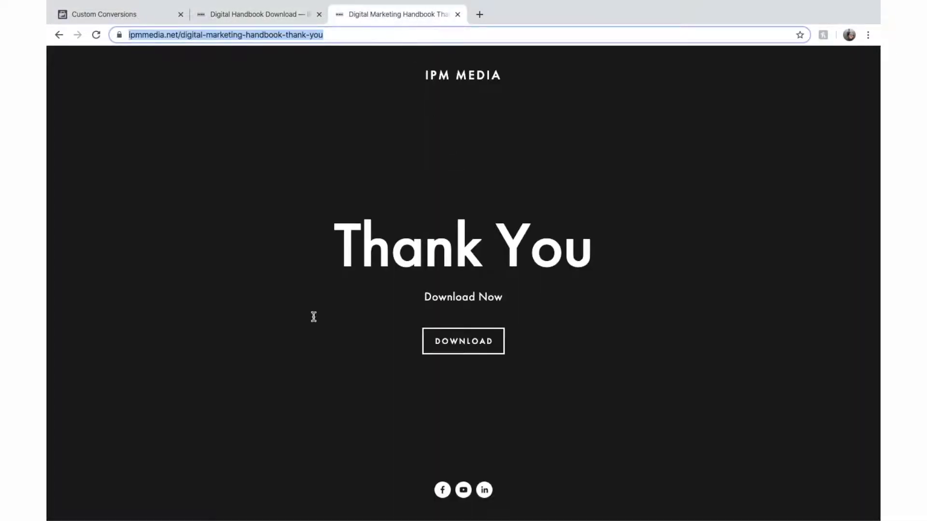
{"action": "left_click", "coordinate": [132, 15]}
{"action": "scroll", "coordinate": [424, 246], "scroll_direction": "up", "scroll_amount": 1}
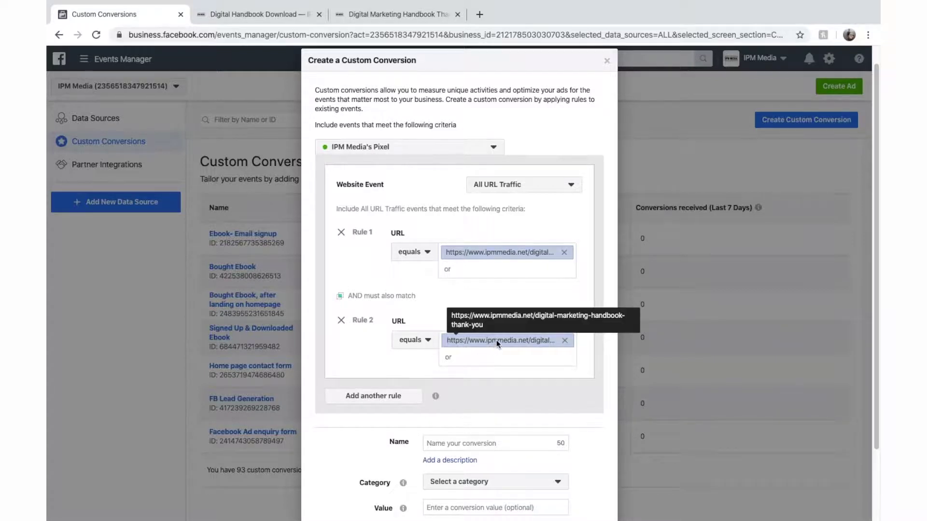
{"action": "scroll", "coordinate": [496, 340], "scroll_direction": "down", "scroll_amount": 1}
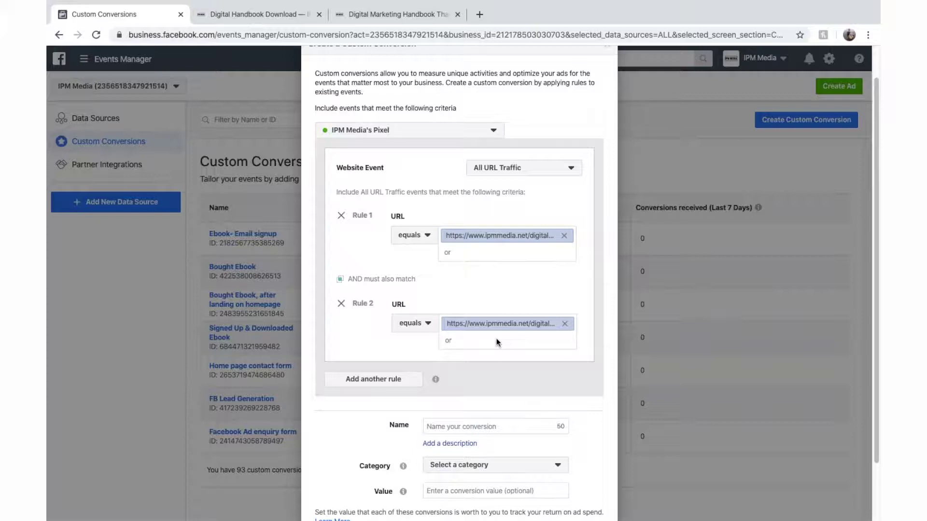
- Name the conversion 'Digital Marketing Ebook Download'
{"action": "left_click", "coordinate": [488, 426]}
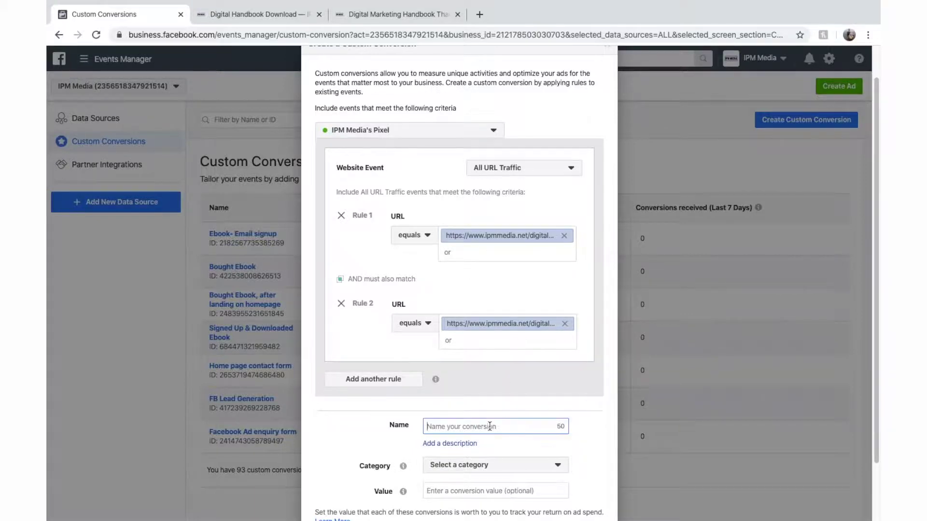
{"action": "scroll", "coordinate": [513, 413], "scroll_direction": "down", "scroll_amount": 2}
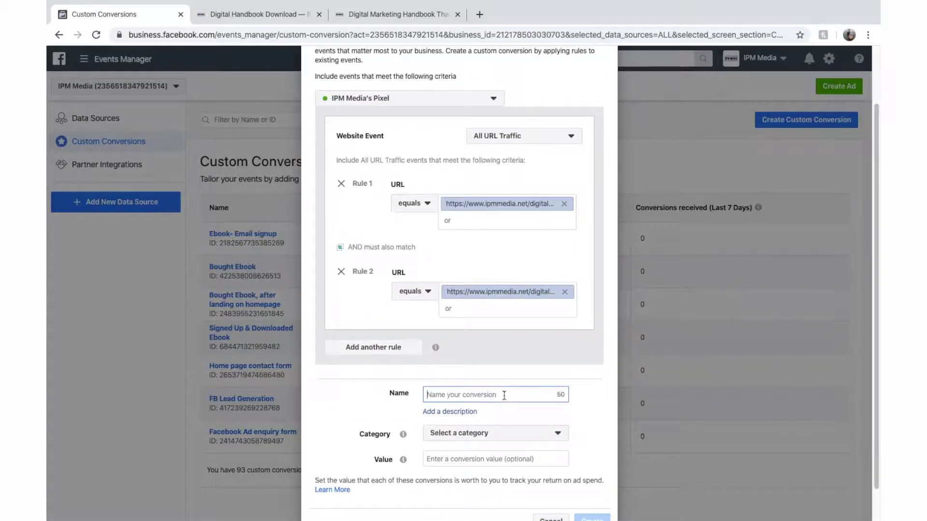
{"action": "type", "text": "Ebook"}
{"action": "key", "text": "BackSpace"}
{"action": "key", "text": "BackSpace"}
{"action": "key", "text": "BackSpace"}
{"action": "key", "text": "BackSpace"}
{"action": "type", "text": "Digital Marketing Ebook Downloa"}
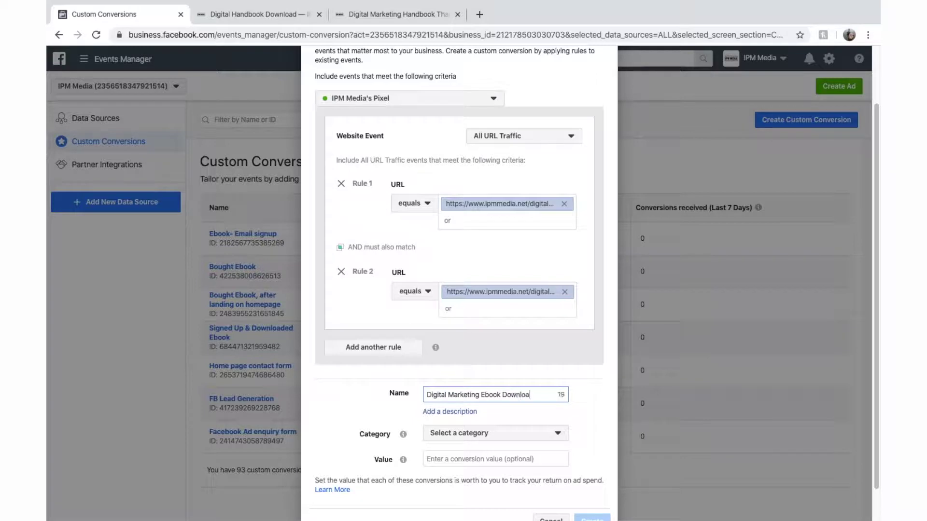
{"action": "type", "text": "d"}
- Choose Lead as the conversion category and confirm it stays selected
{"action": "left_click", "coordinate": [501, 433]}
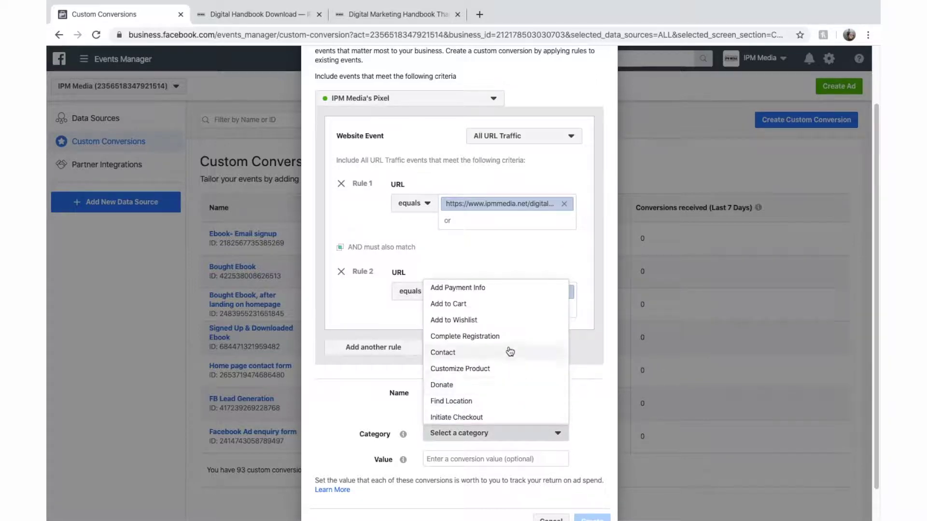
{"action": "scroll", "coordinate": [486, 389], "scroll_direction": "down", "scroll_amount": 1}
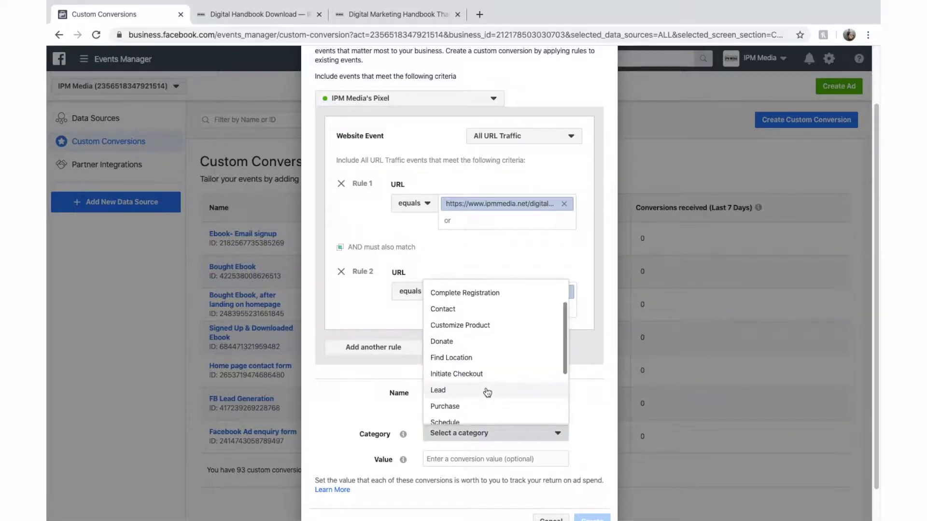
{"action": "left_click", "coordinate": [486, 390]}
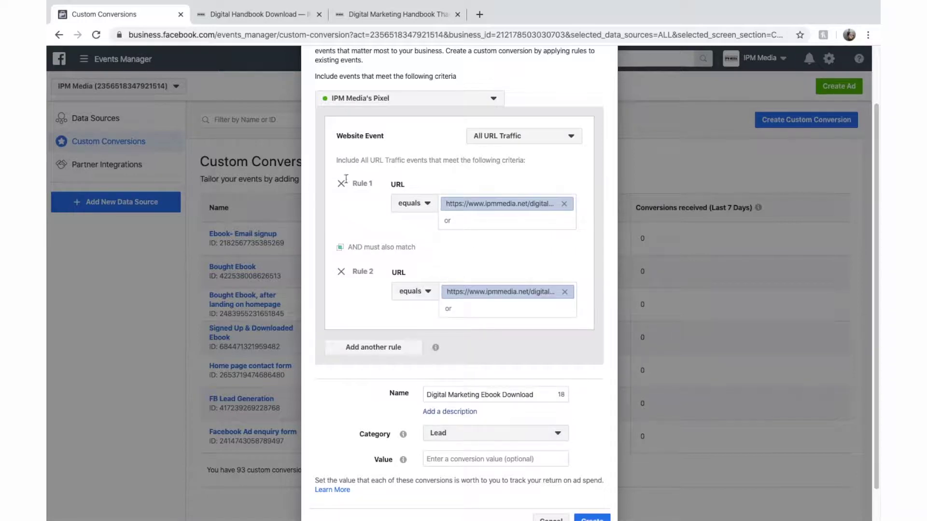
{"action": "left_click", "coordinate": [269, 15]}
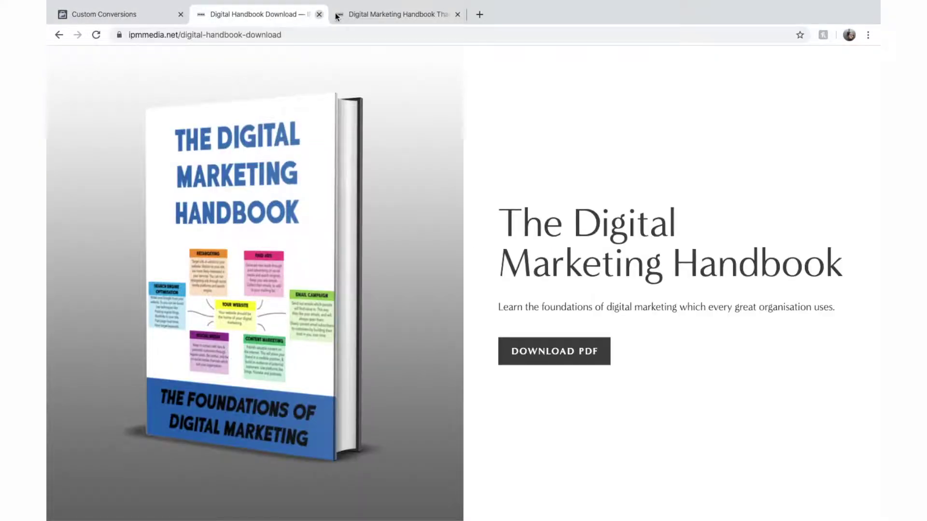
{"action": "left_click", "coordinate": [93, 17]}
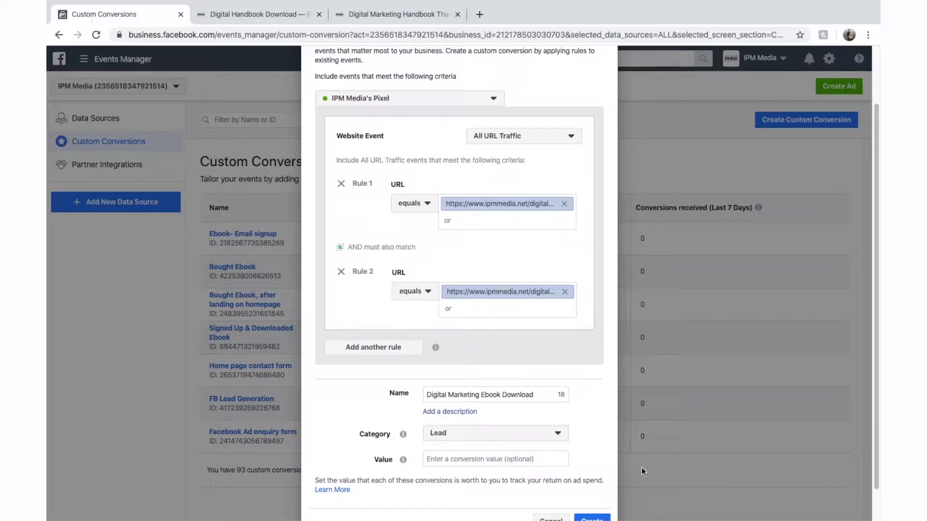
{"action": "left_click", "coordinate": [491, 434]}
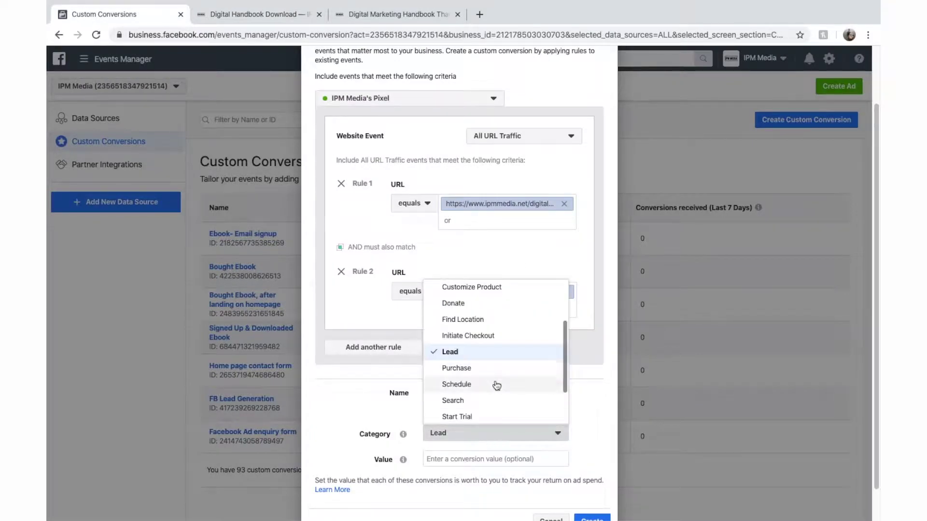
{"action": "left_click", "coordinate": [391, 407]}
{"action": "scroll", "coordinate": [456, 435], "scroll_direction": "down", "scroll_amount": 1}
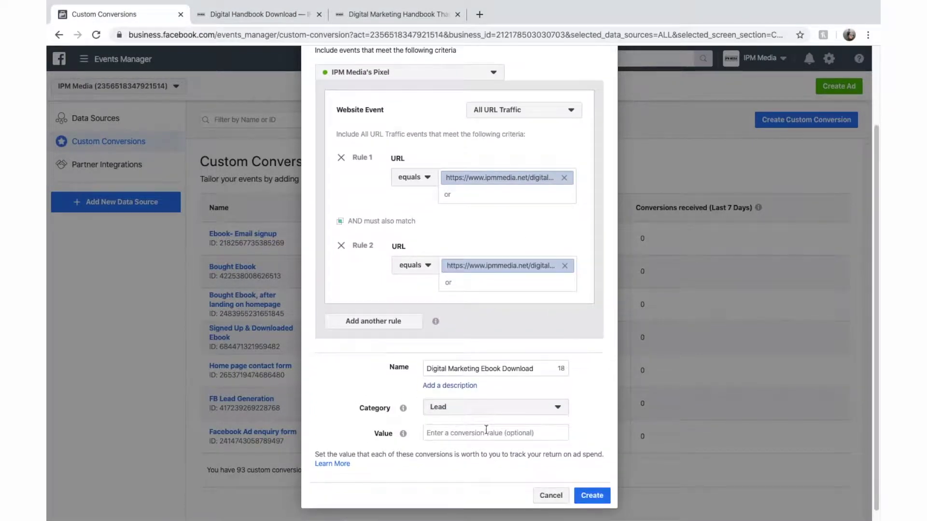
- Skip the optional conversion value and submit the custom conversion with Create
{"action": "left_click", "coordinate": [484, 432]}
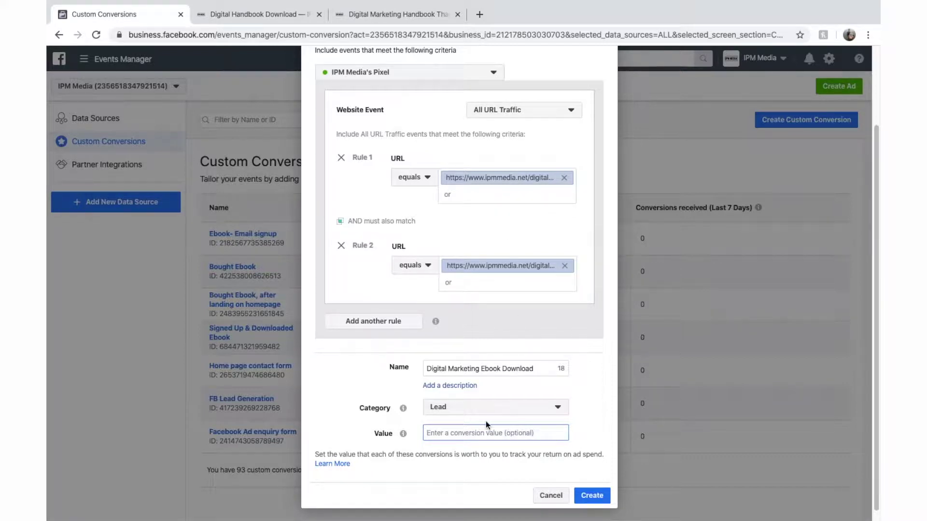
{"action": "scroll", "coordinate": [489, 427], "scroll_direction": "down", "scroll_amount": 1}
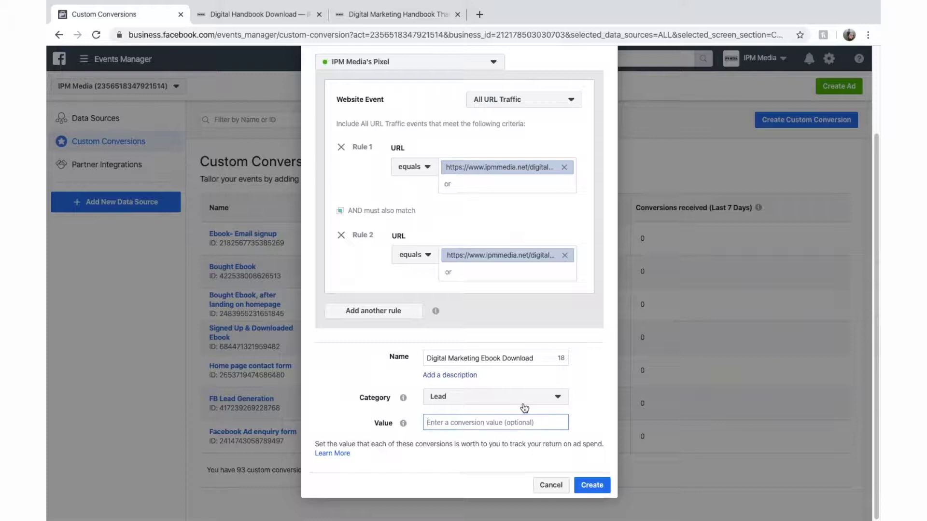
{"action": "scroll", "coordinate": [535, 356], "scroll_direction": "up", "scroll_amount": 1}
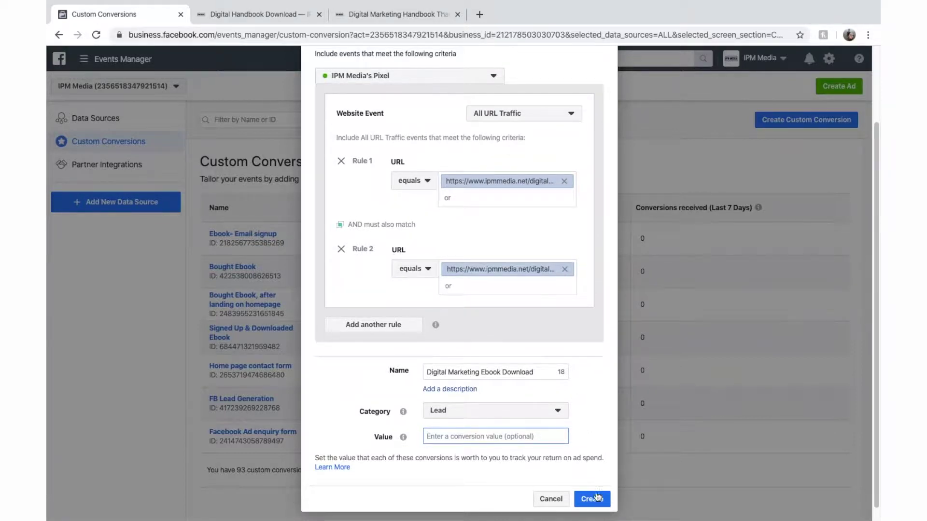
{"action": "left_click", "coordinate": [596, 494]}
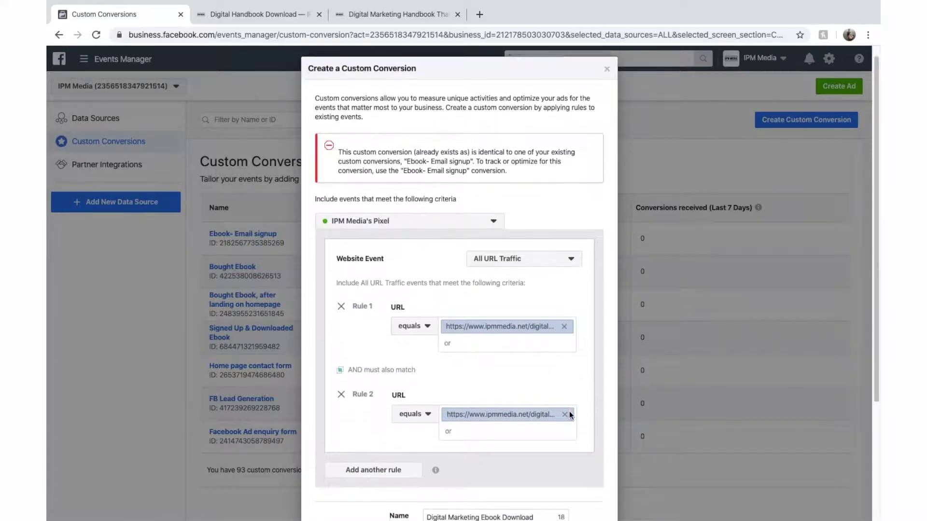
- Read the error stating the conversion duplicates the existing 'Ebook- Email signup'
{"action": "scroll", "coordinate": [569, 412], "scroll_direction": "down", "scroll_amount": 1}
{"action": "scroll", "coordinate": [489, 189], "scroll_direction": "down", "scroll_amount": 3}
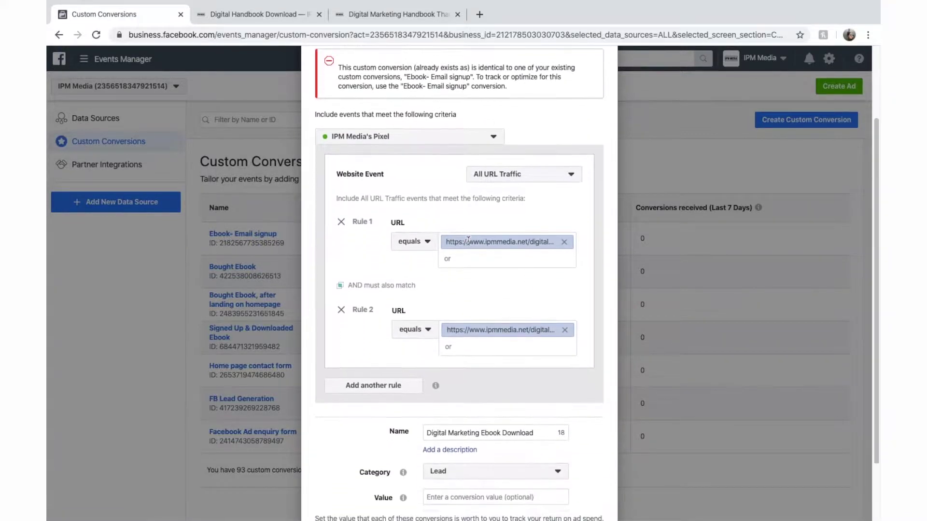
{"action": "scroll", "coordinate": [455, 140], "scroll_direction": "up", "scroll_amount": 2}
{"action": "scroll", "coordinate": [455, 140], "scroll_direction": "up", "scroll_amount": 2}
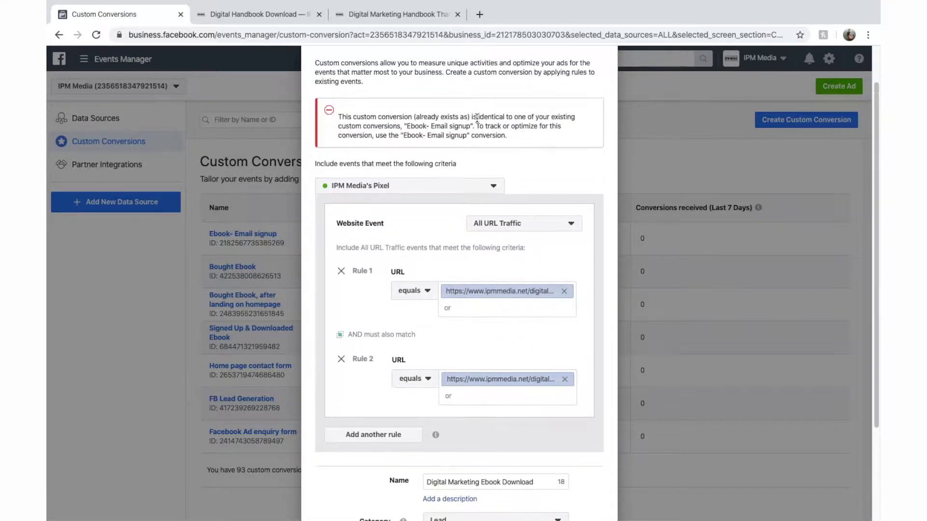
{"action": "left_click_drag", "start_coordinate": [338, 116], "coordinate": [524, 137]}
{"action": "scroll", "coordinate": [526, 141], "scroll_direction": "down", "scroll_amount": 1}
{"action": "scroll", "coordinate": [525, 141], "scroll_direction": "down", "scroll_amount": 3}
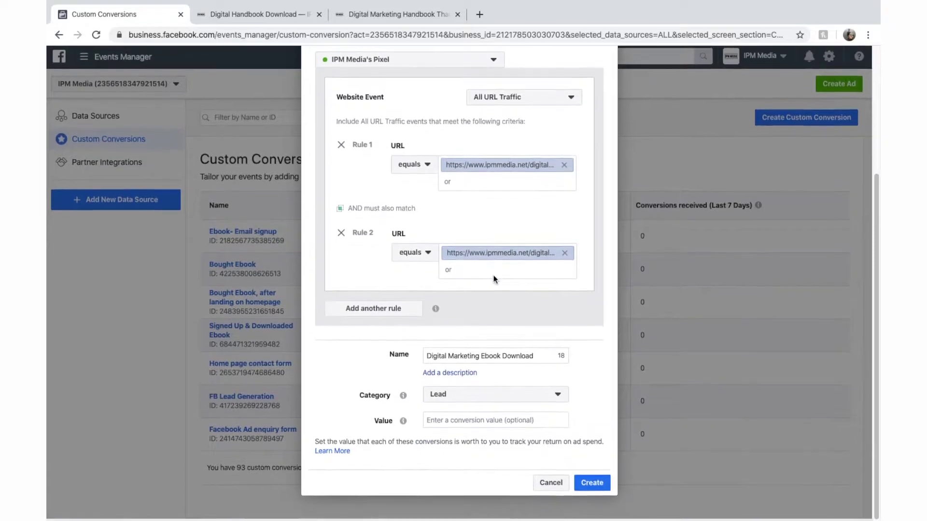
{"action": "scroll", "coordinate": [521, 224], "scroll_direction": "up", "scroll_amount": 4}
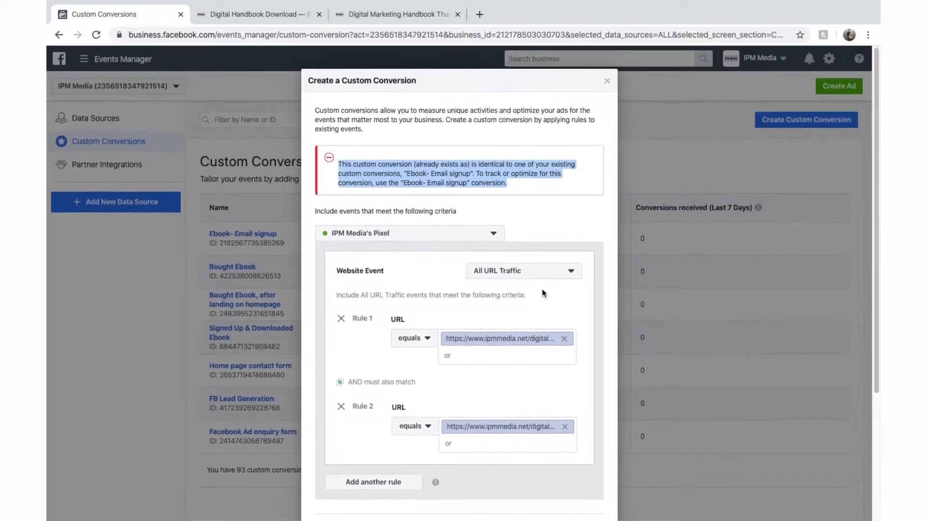
{"action": "scroll", "coordinate": [536, 288], "scroll_direction": "down", "scroll_amount": 2}
{"action": "scroll", "coordinate": [505, 309], "scroll_direction": "up", "scroll_amount": 1}
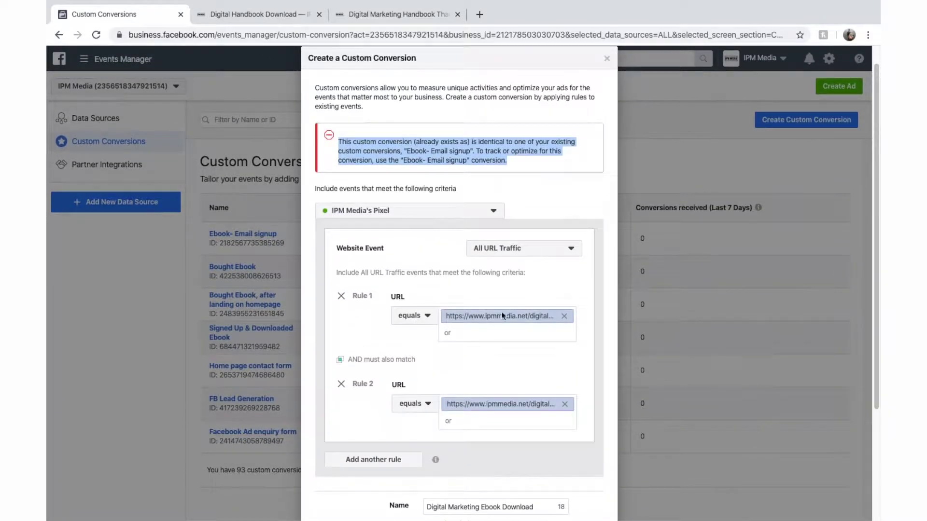
{"action": "scroll", "coordinate": [541, 179], "scroll_direction": "up", "scroll_amount": 1}
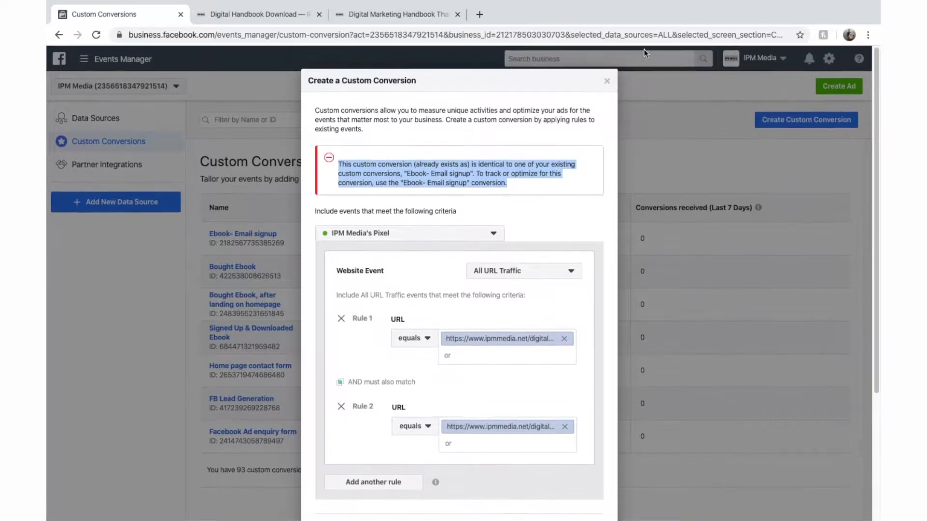
- Discard the duplicate form and inspect Ebook- Email signup's download and thank-you URL rules
{"action": "left_click", "coordinate": [607, 83]}
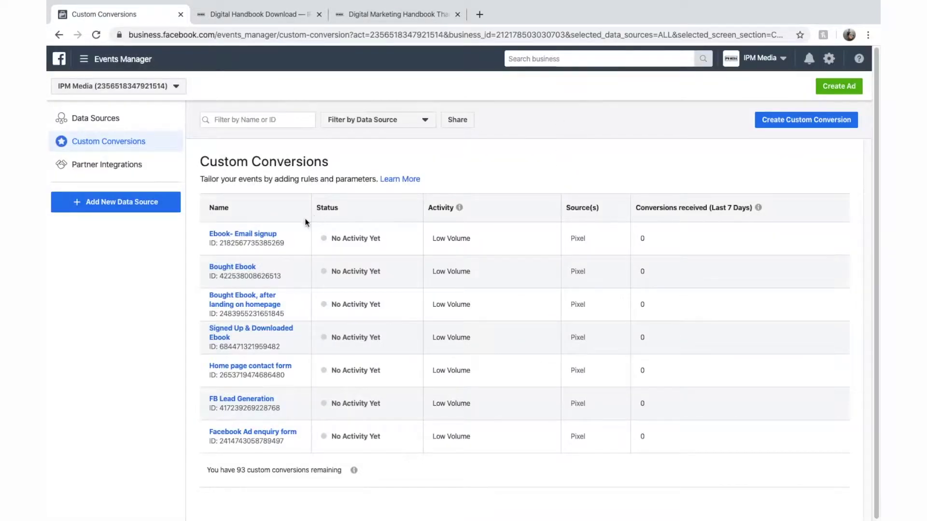
{"action": "left_click", "coordinate": [259, 234]}
{"action": "scroll", "coordinate": [500, 311], "scroll_direction": "down", "scroll_amount": 2}
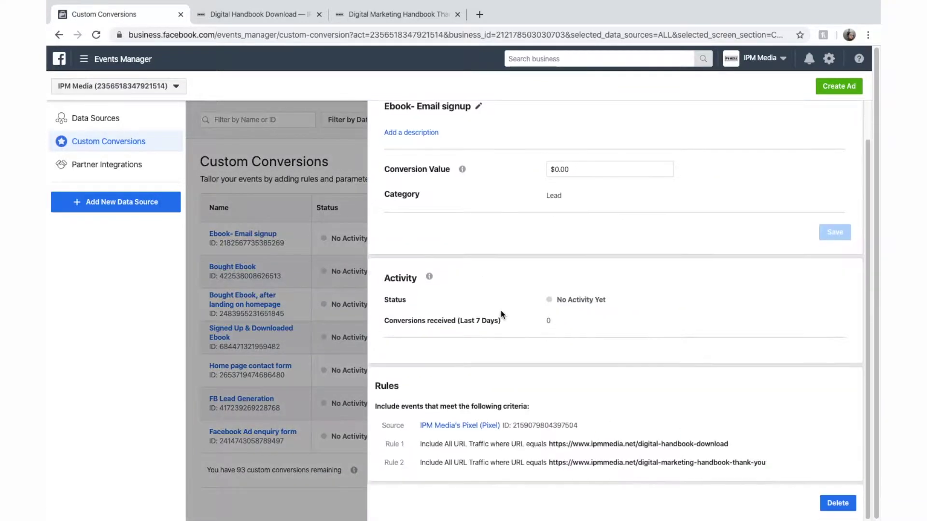
{"action": "left_click_drag", "start_coordinate": [613, 443], "coordinate": [748, 449]}
{"action": "left_click_drag", "start_coordinate": [631, 465], "coordinate": [791, 465]}
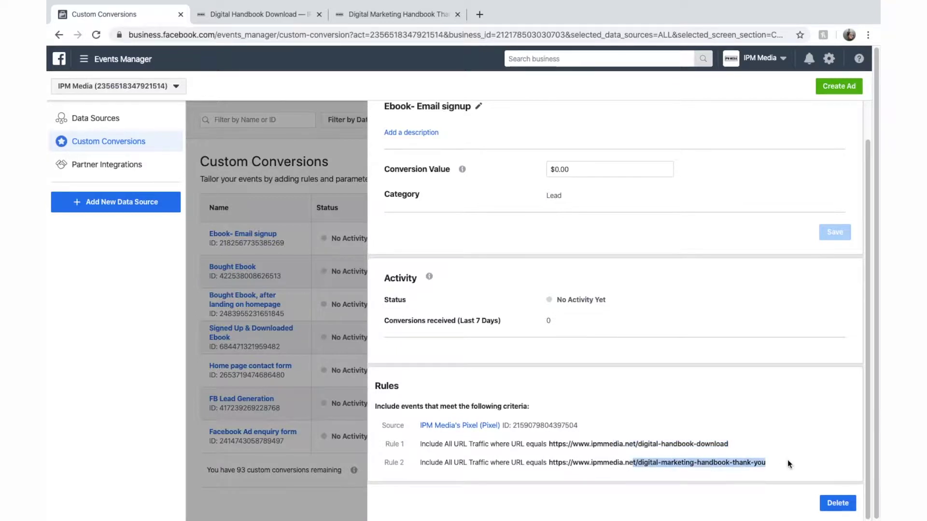
{"action": "left_click", "coordinate": [300, 337]}
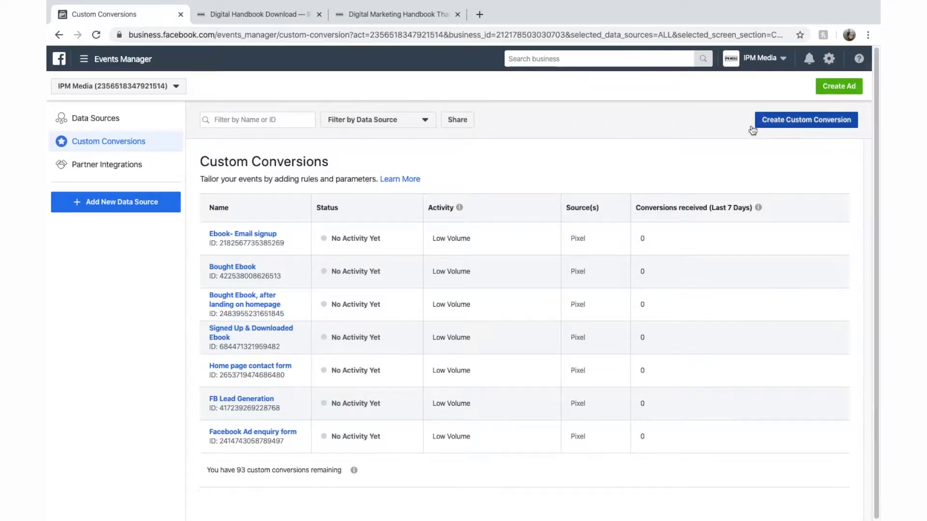
- Switch to Ads Manager from the business tools menu and begin a new campaign
{"action": "left_click", "coordinate": [87, 59]}
{"action": "left_click", "coordinate": [87, 121]}
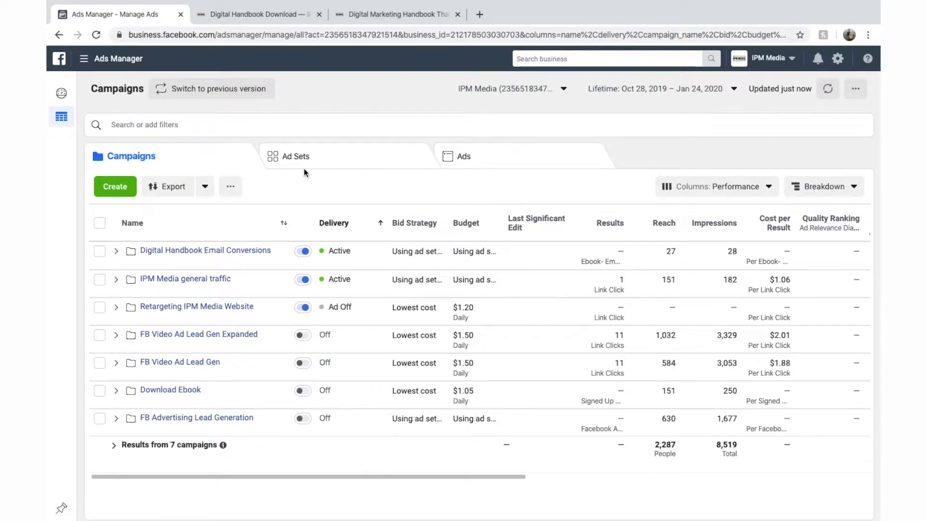
{"action": "left_click", "coordinate": [118, 187]}
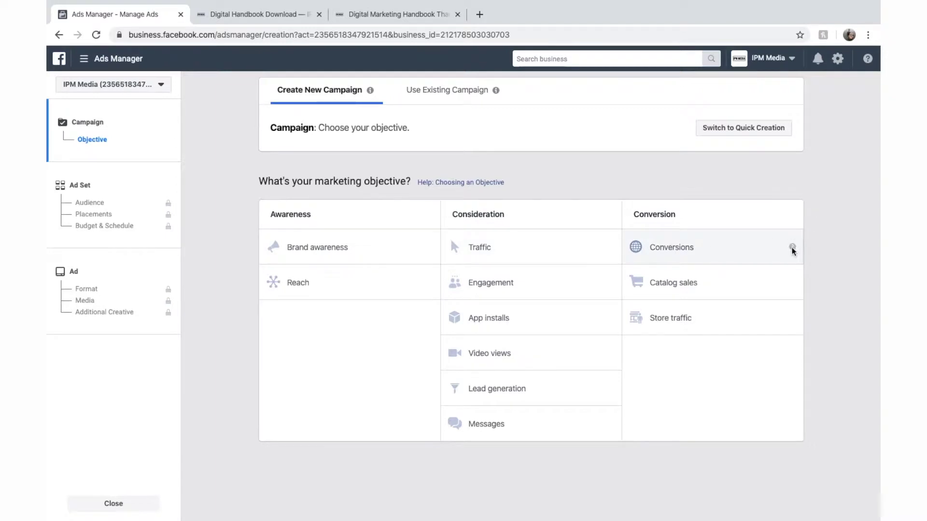
- Choose the Conversions objective, name the campaign 'Conversions test', and continue to the ad set
{"action": "mouse_move", "coordinate": [791, 250]}
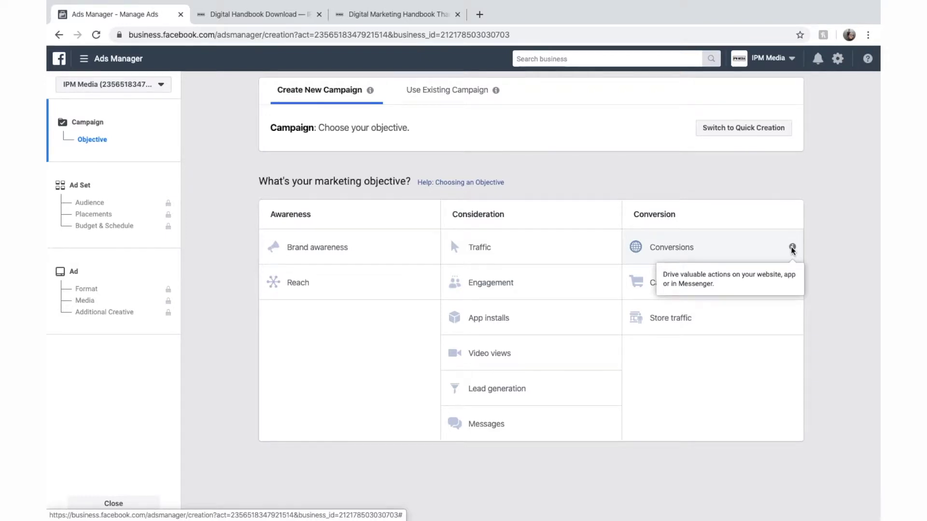
{"action": "left_click", "coordinate": [698, 246]}
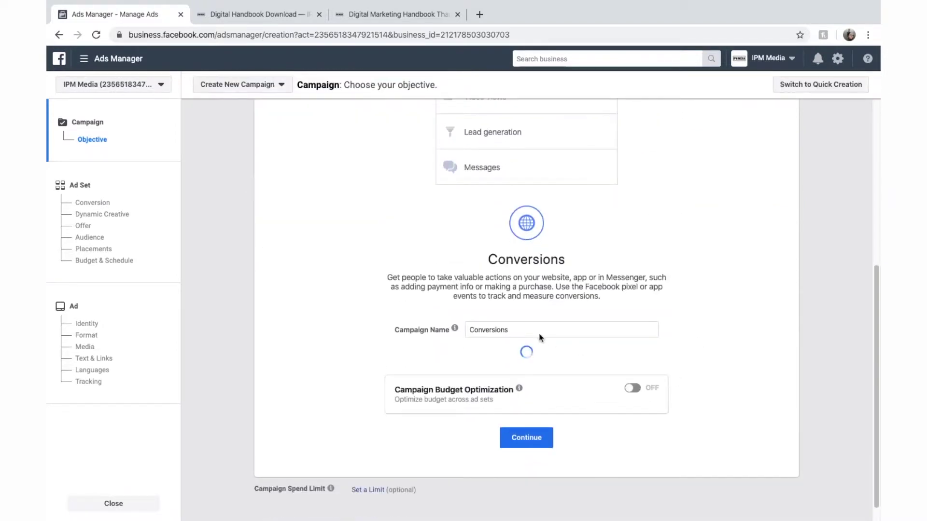
{"action": "left_click", "coordinate": [529, 329]}
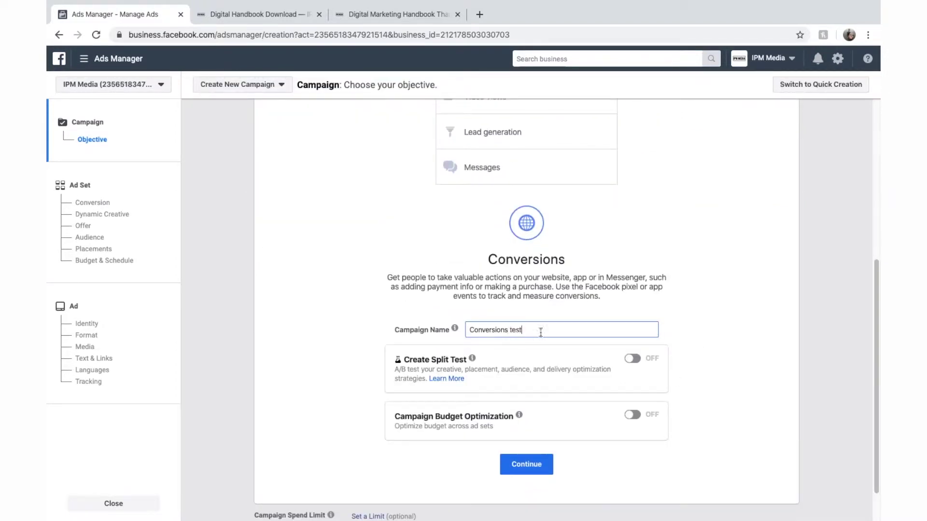
{"action": "scroll", "coordinate": [541, 338], "scroll_direction": "down", "scroll_amount": 1}
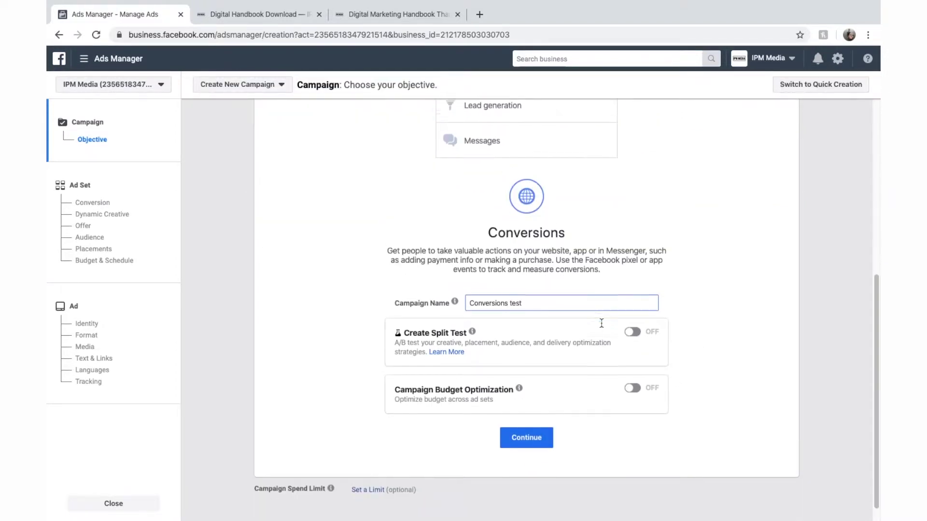
{"action": "left_click", "coordinate": [540, 440]}
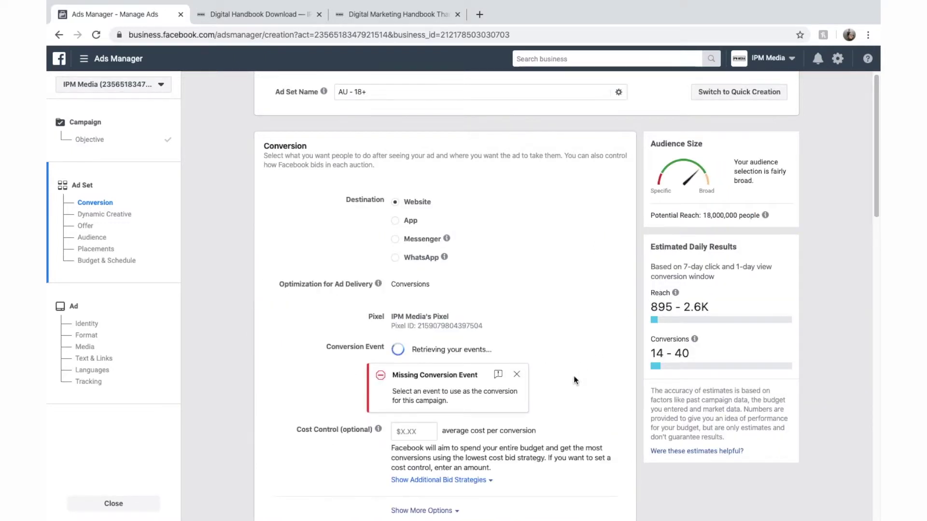
- Pick 'Ebook- Email signup' from the ad set's Conversion Event list
{"action": "scroll", "coordinate": [574, 376], "scroll_direction": "down", "scroll_amount": 2}
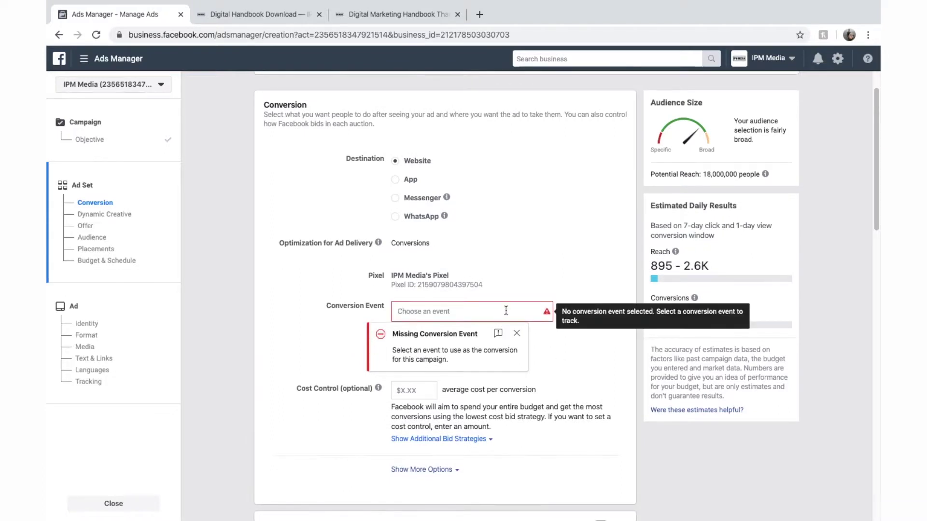
{"action": "left_click", "coordinate": [506, 311]}
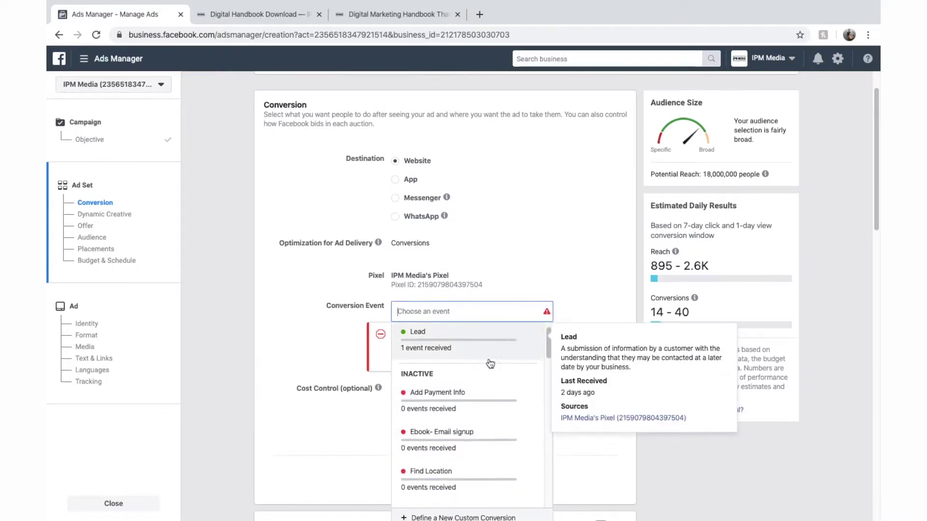
{"action": "scroll", "coordinate": [488, 371], "scroll_direction": "down", "scroll_amount": 2}
{"action": "scroll", "coordinate": [483, 386], "scroll_direction": "up", "scroll_amount": 3}
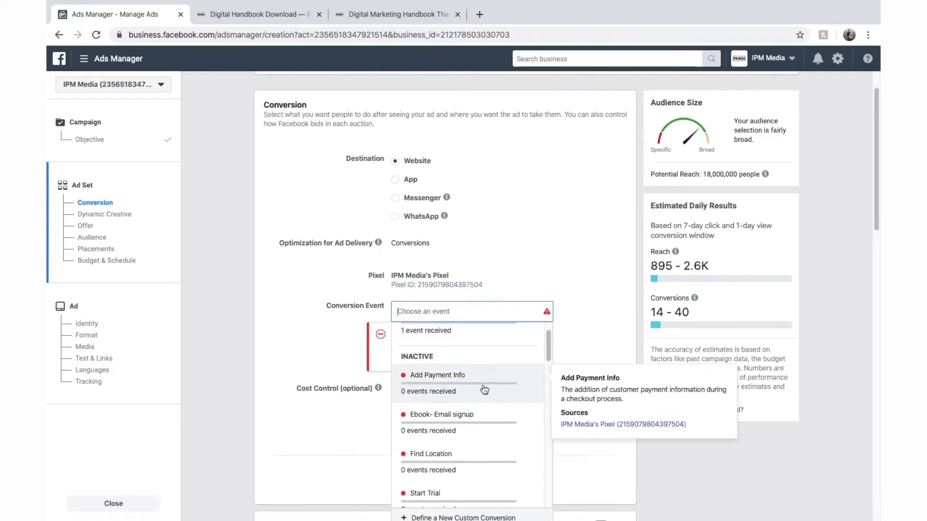
{"action": "scroll", "coordinate": [482, 387], "scroll_direction": "down", "scroll_amount": 1}
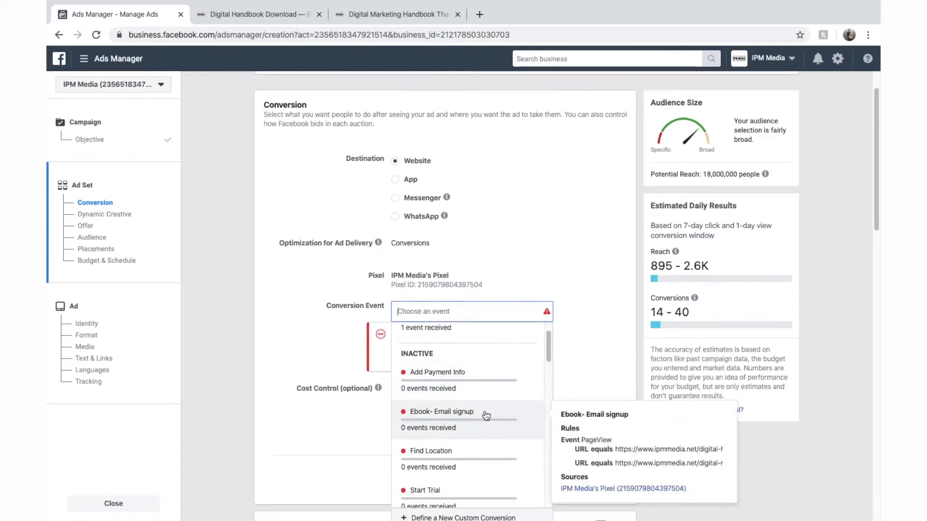
{"action": "left_click", "coordinate": [486, 416]}
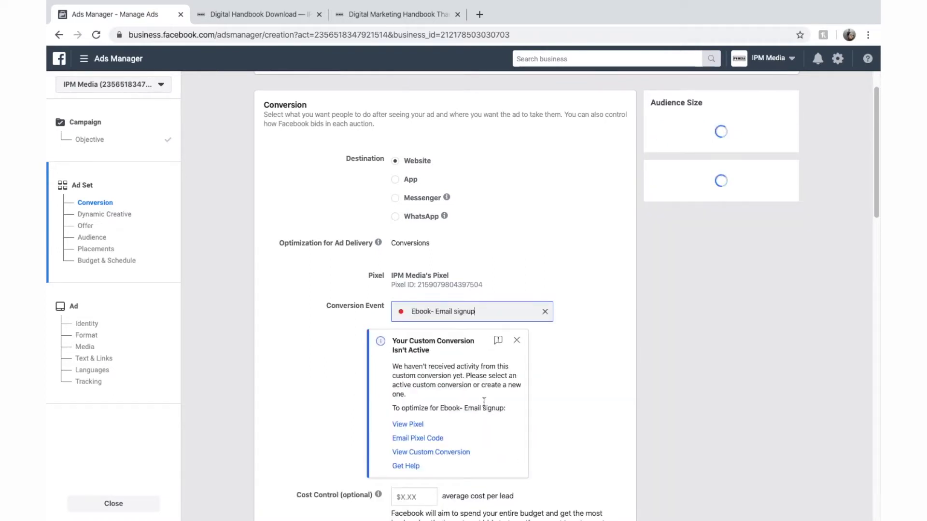
{"action": "scroll", "coordinate": [548, 366], "scroll_direction": "down", "scroll_amount": 1}
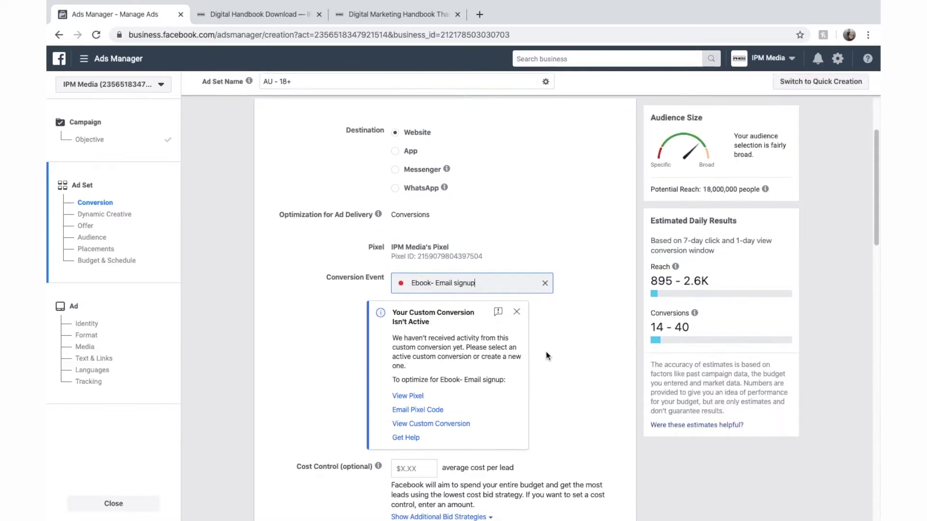
{"action": "scroll", "coordinate": [541, 334], "scroll_direction": "up", "scroll_amount": 1}
{"action": "left_click", "coordinate": [517, 322]}
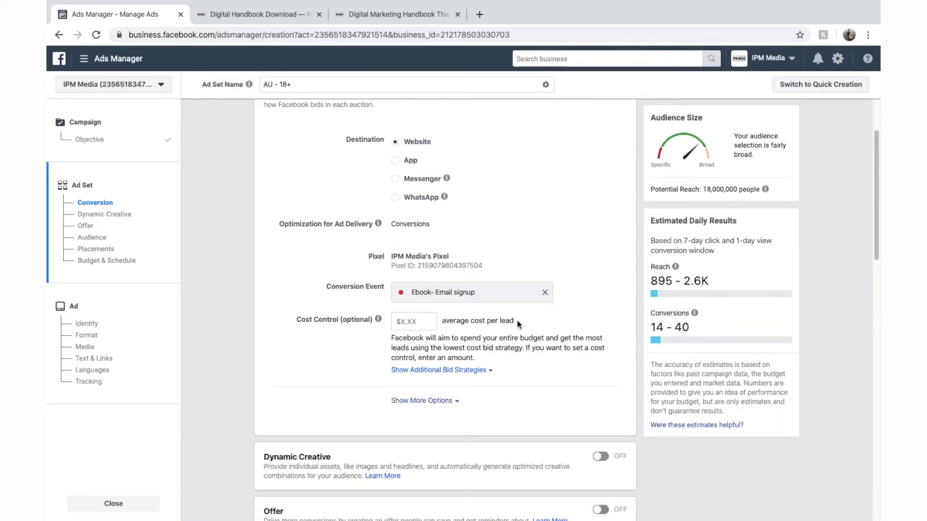
{"action": "scroll", "coordinate": [482, 297], "scroll_direction": "up", "scroll_amount": 2}
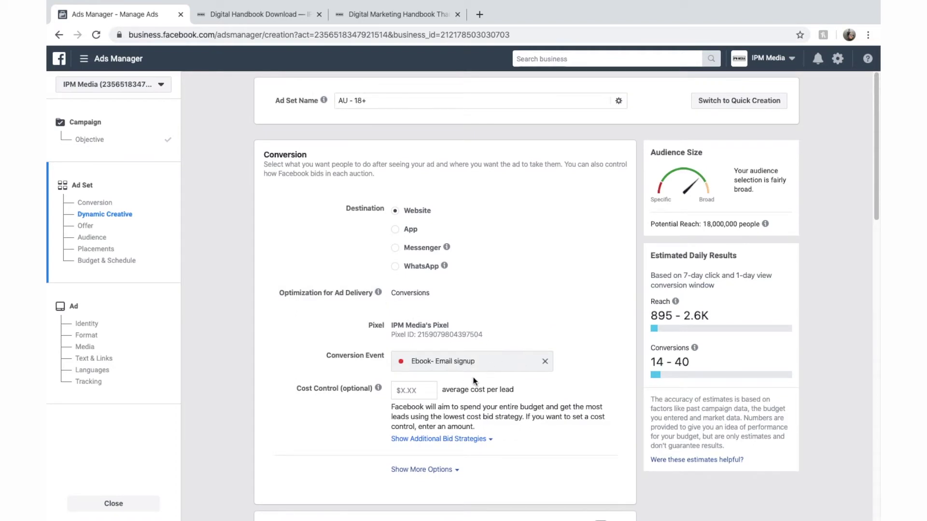
{"action": "scroll", "coordinate": [483, 376], "scroll_direction": "down", "scroll_amount": 3}
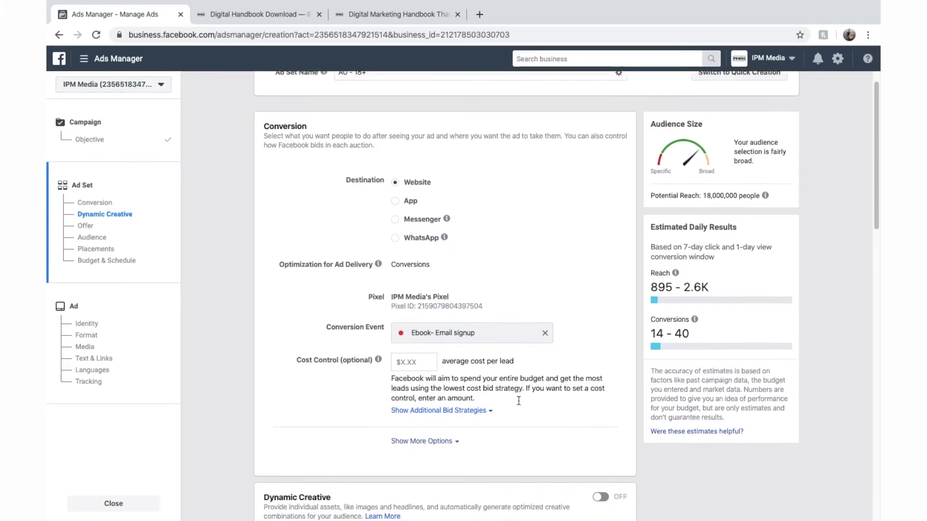
{"action": "scroll", "coordinate": [510, 317], "scroll_direction": "down", "scroll_amount": 3}
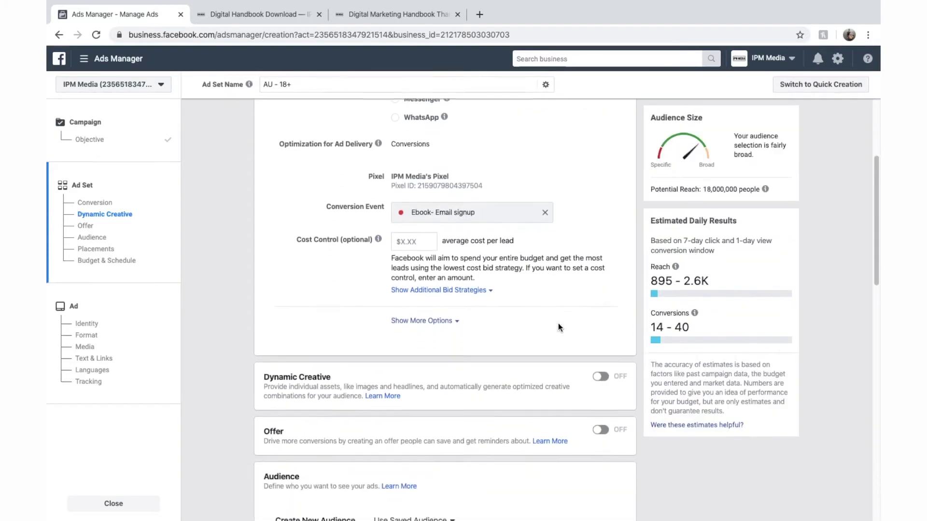
{"action": "scroll", "coordinate": [309, 338], "scroll_direction": "down", "scroll_amount": 8}
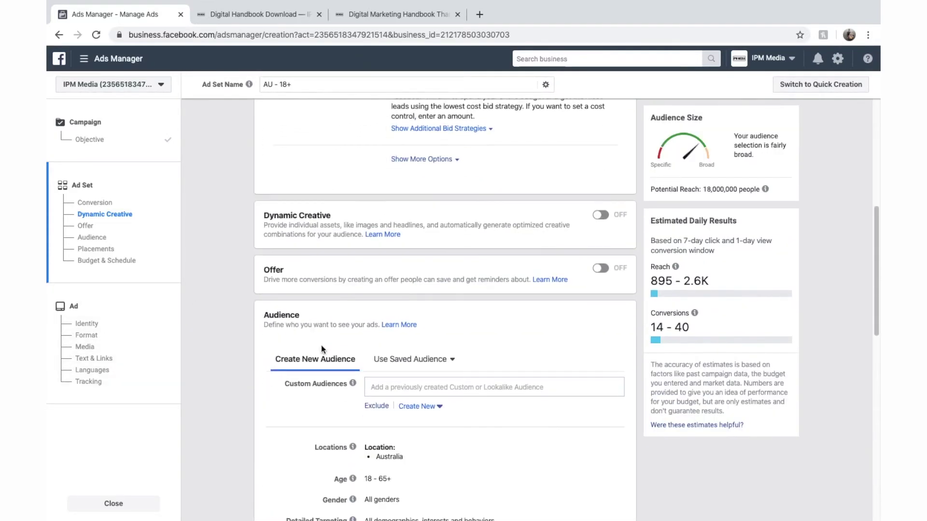
{"action": "scroll", "coordinate": [512, 193], "scroll_direction": "up", "scroll_amount": 3}
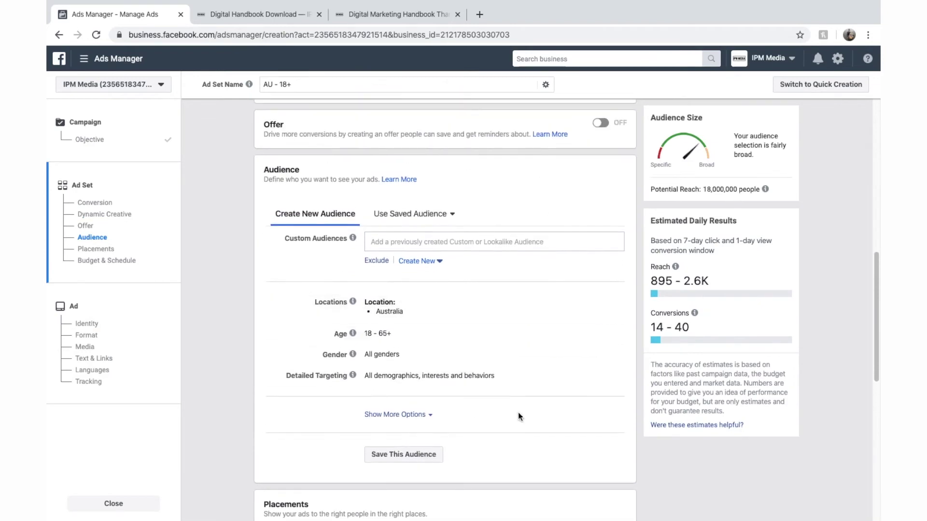
{"action": "scroll", "coordinate": [507, 425], "scroll_direction": "down", "scroll_amount": 8}
{"action": "scroll", "coordinate": [558, 311], "scroll_direction": "up", "scroll_amount": 15}
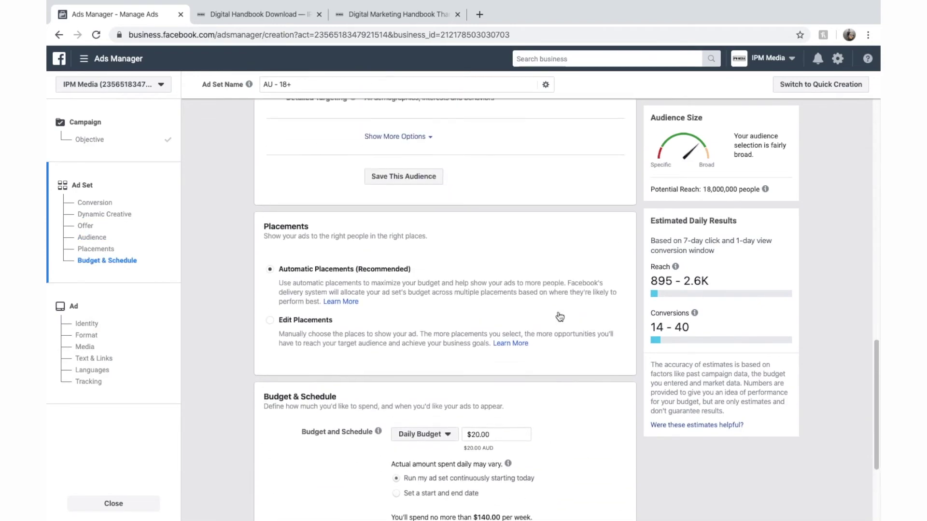
{"action": "scroll", "coordinate": [558, 315], "scroll_direction": "up", "scroll_amount": 5}
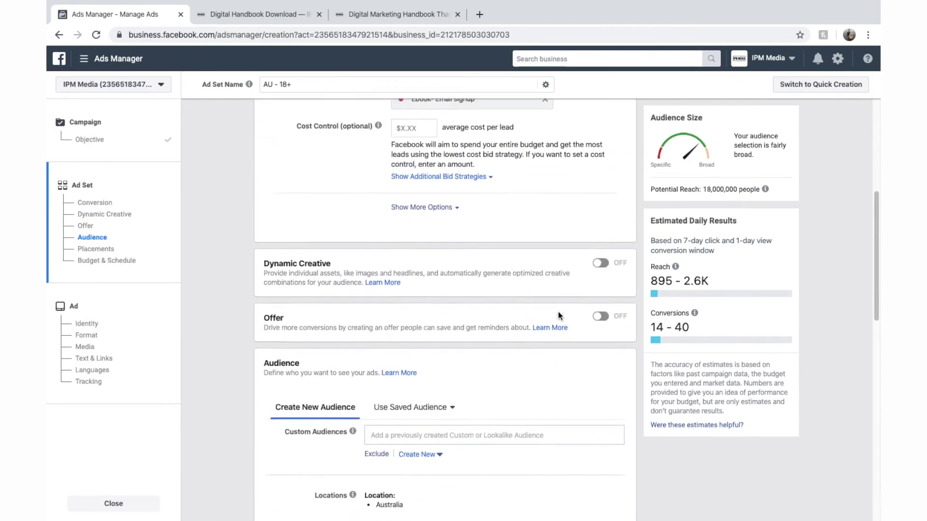
{"action": "scroll", "coordinate": [558, 315], "scroll_direction": "up", "scroll_amount": 2}
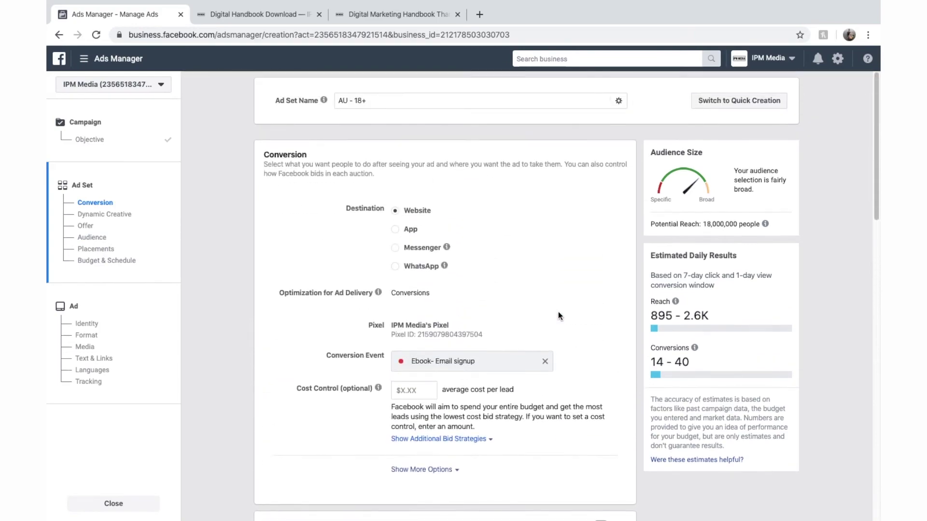